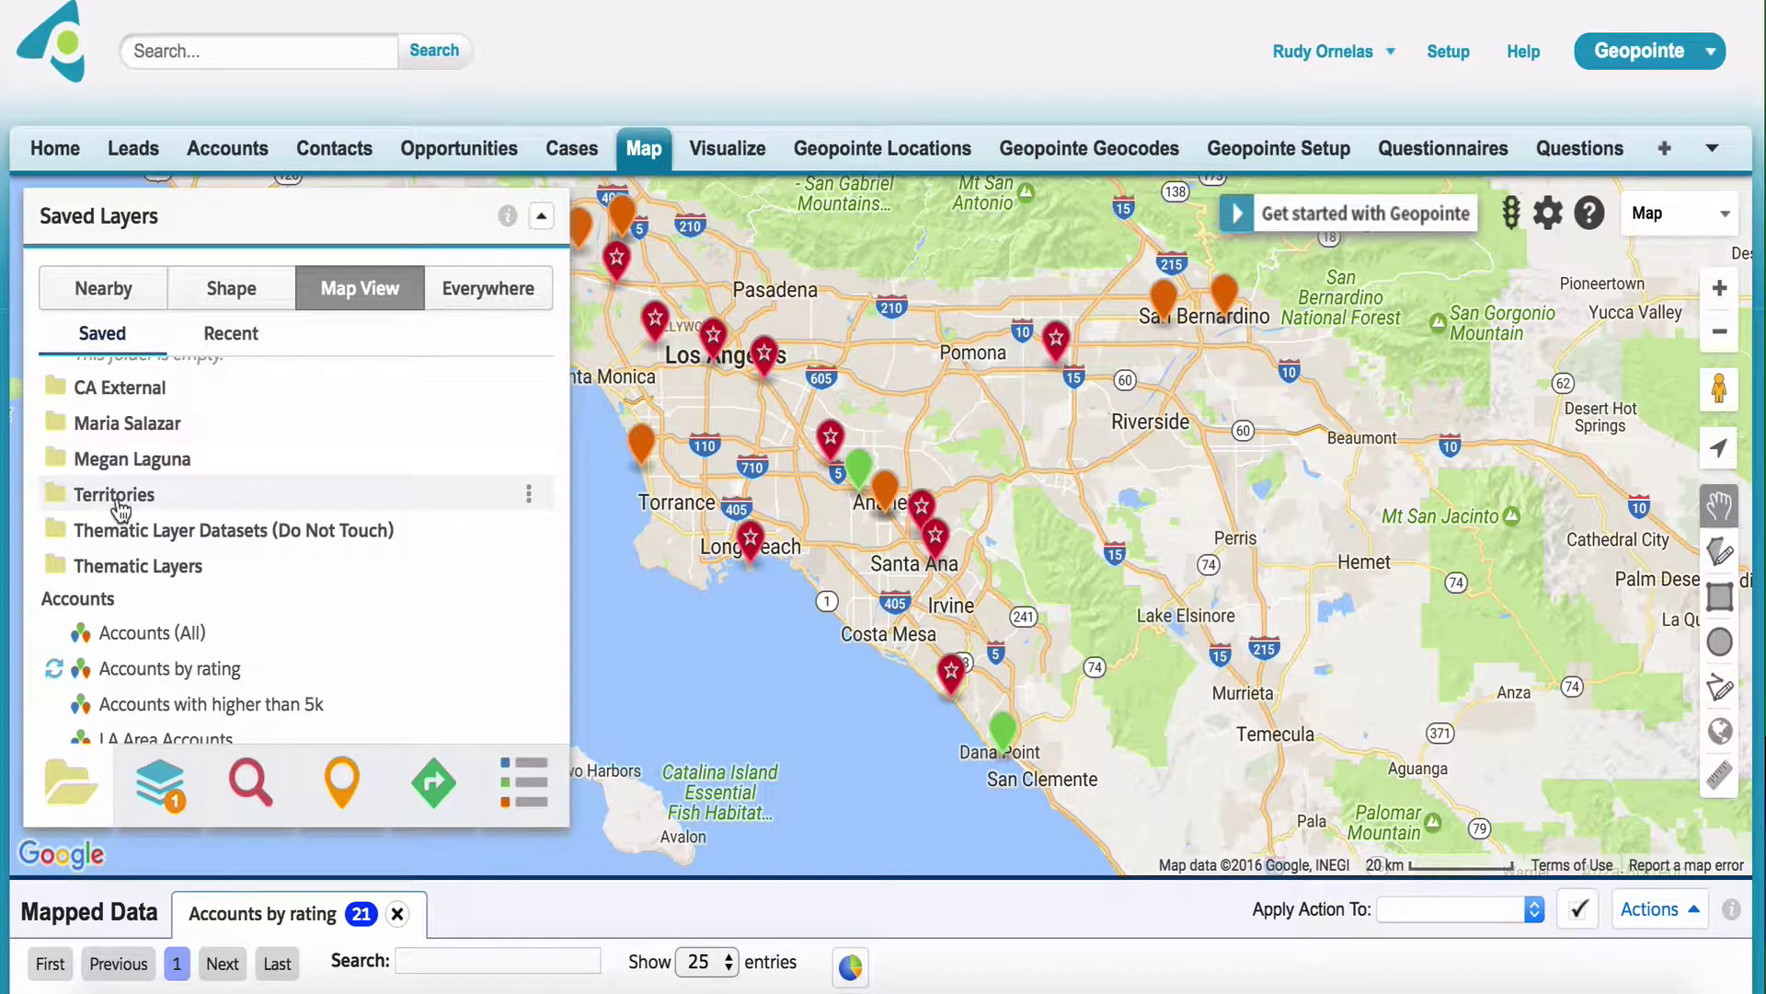
# Step: Expand the Territories saved-layers folder to list its three existing territory shapes
pyautogui.click(119, 504)
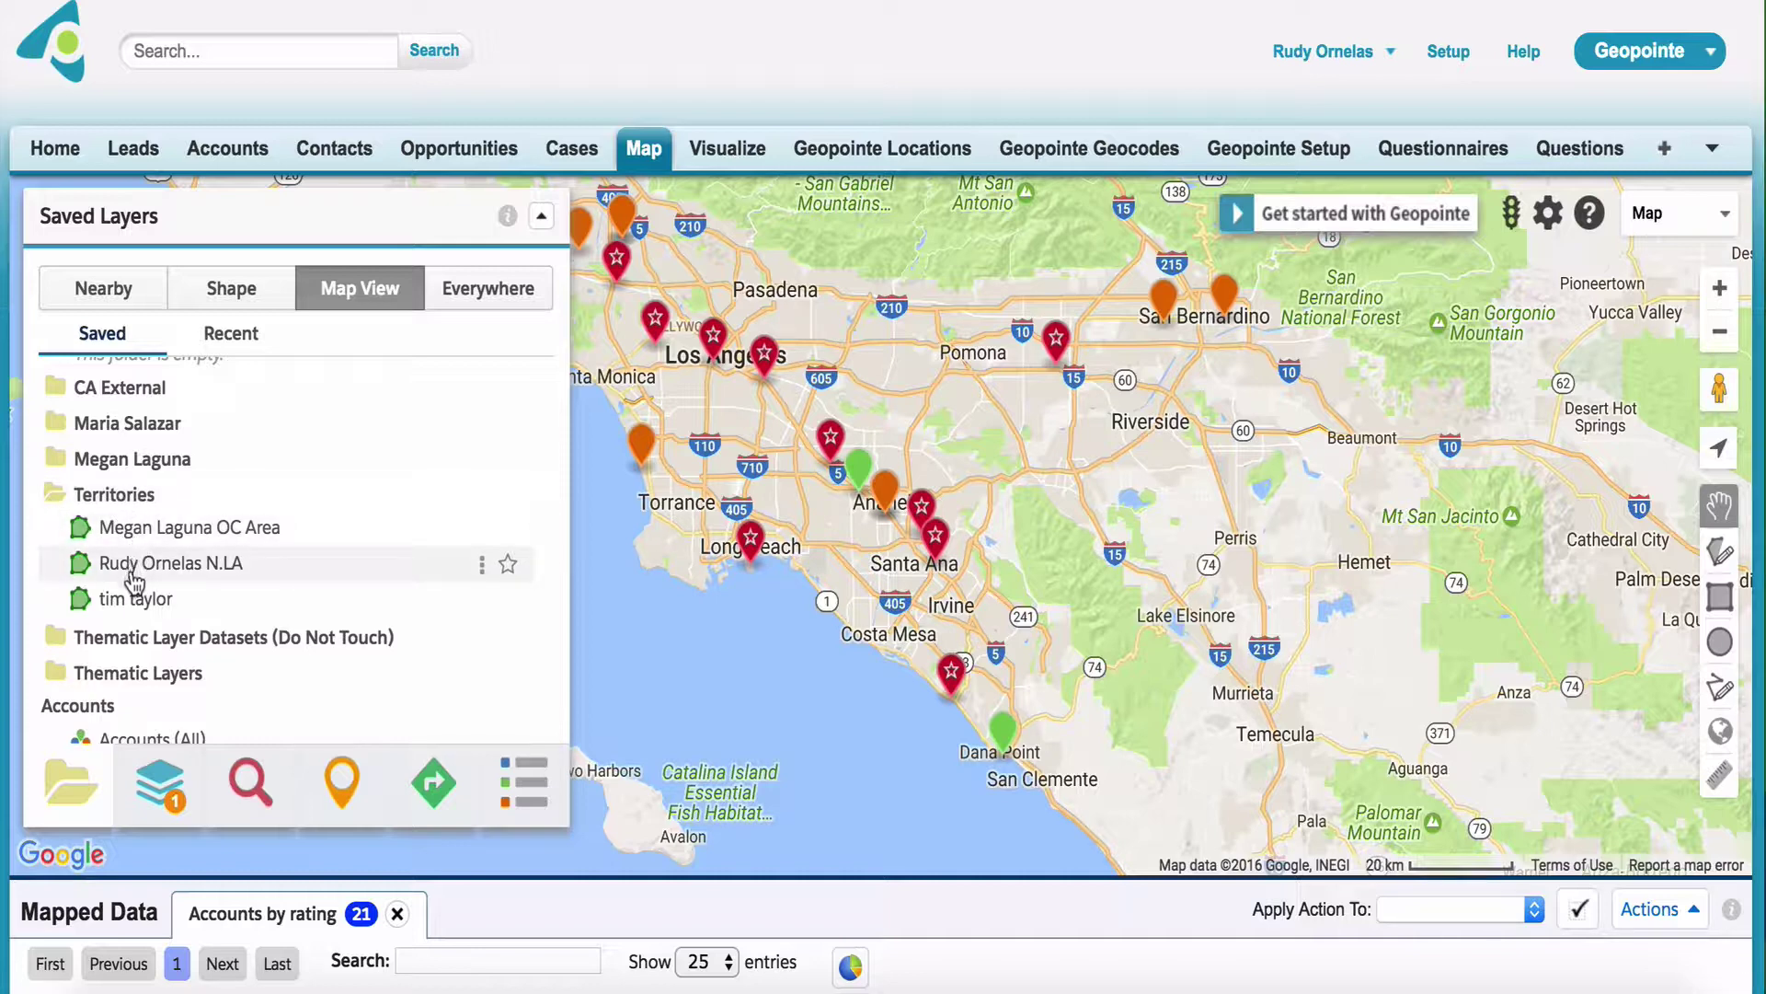
pyautogui.scroll(2, 134, 581)
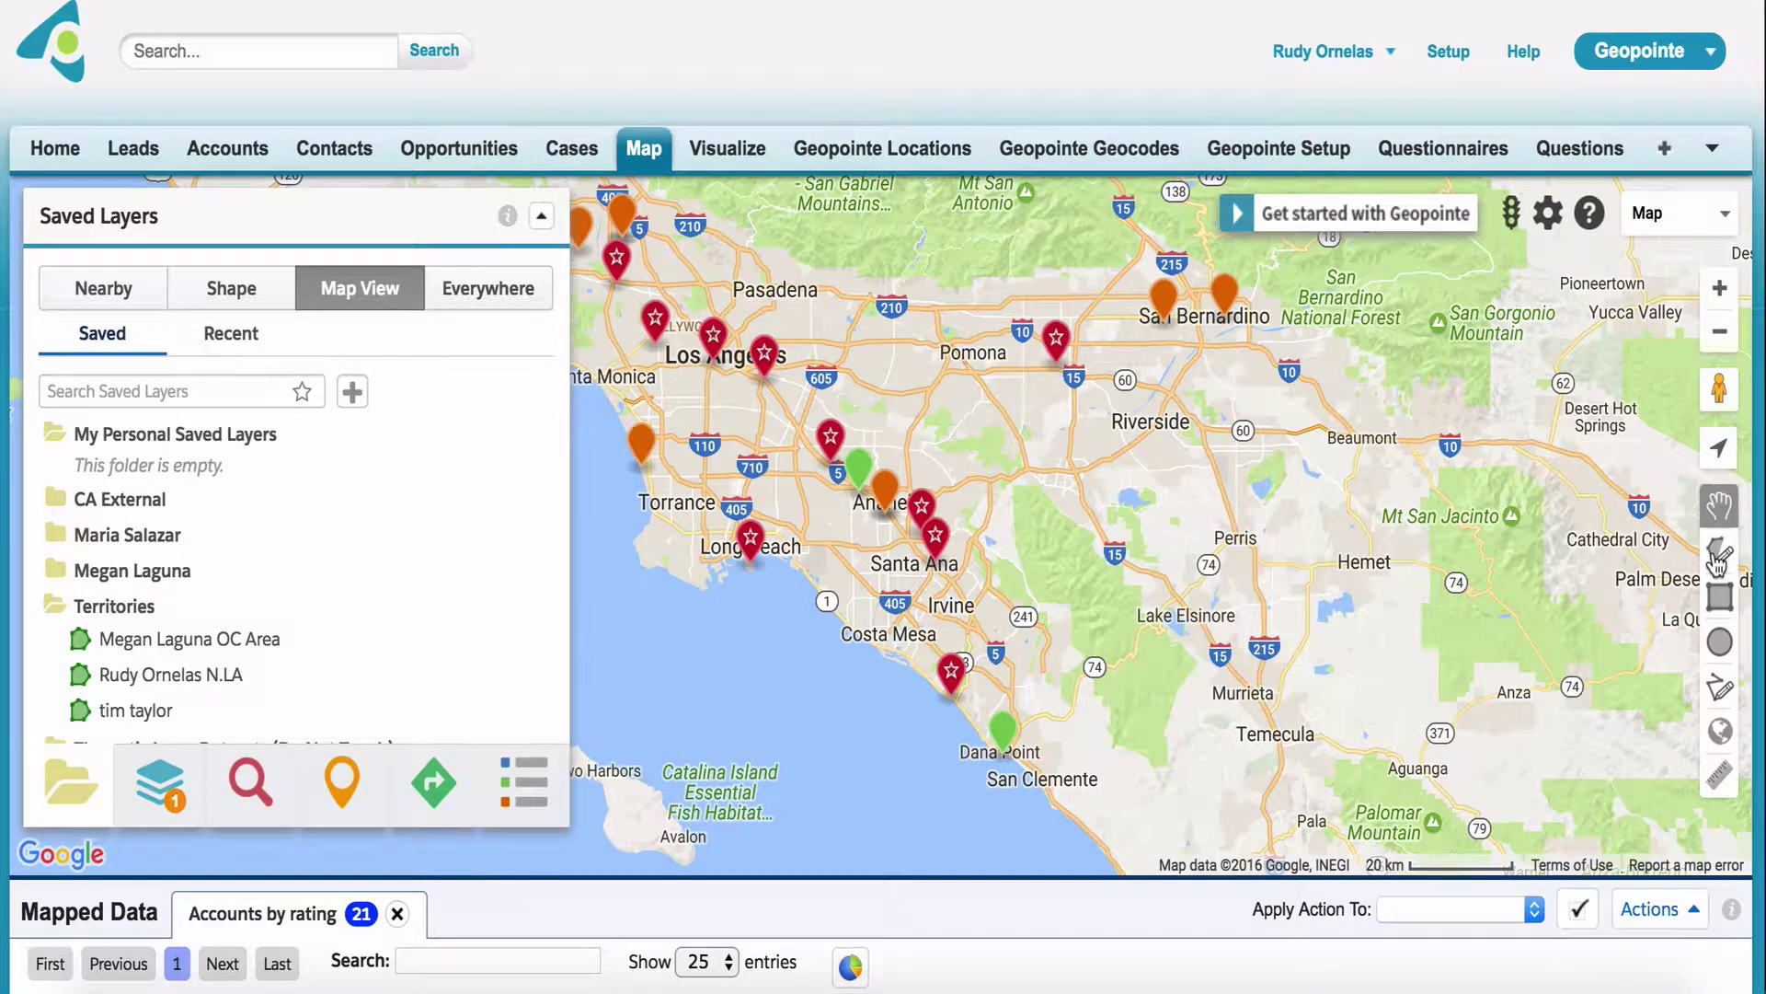
# Step: Draw a five-corner polygon enclosing Anaheim, Fullerton and Santa Ana, closing it on the first corner
pyautogui.click(1718, 553)
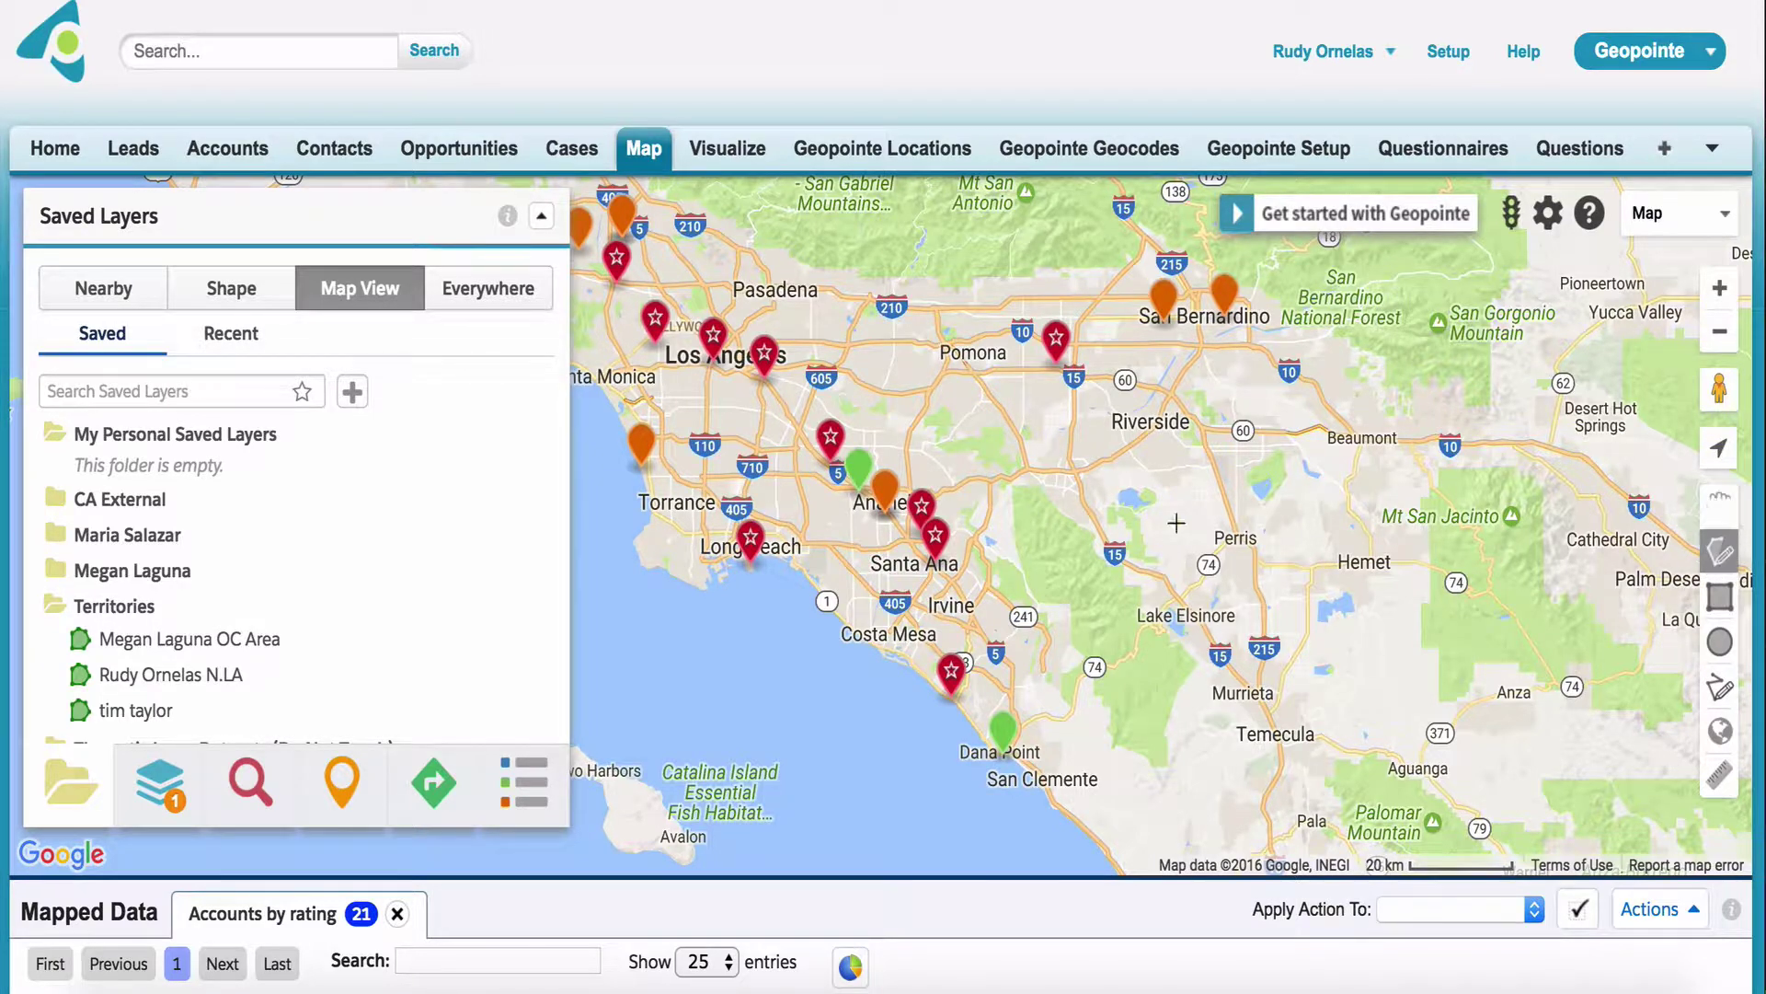
pyautogui.click(830, 396)
pyautogui.click(773, 431)
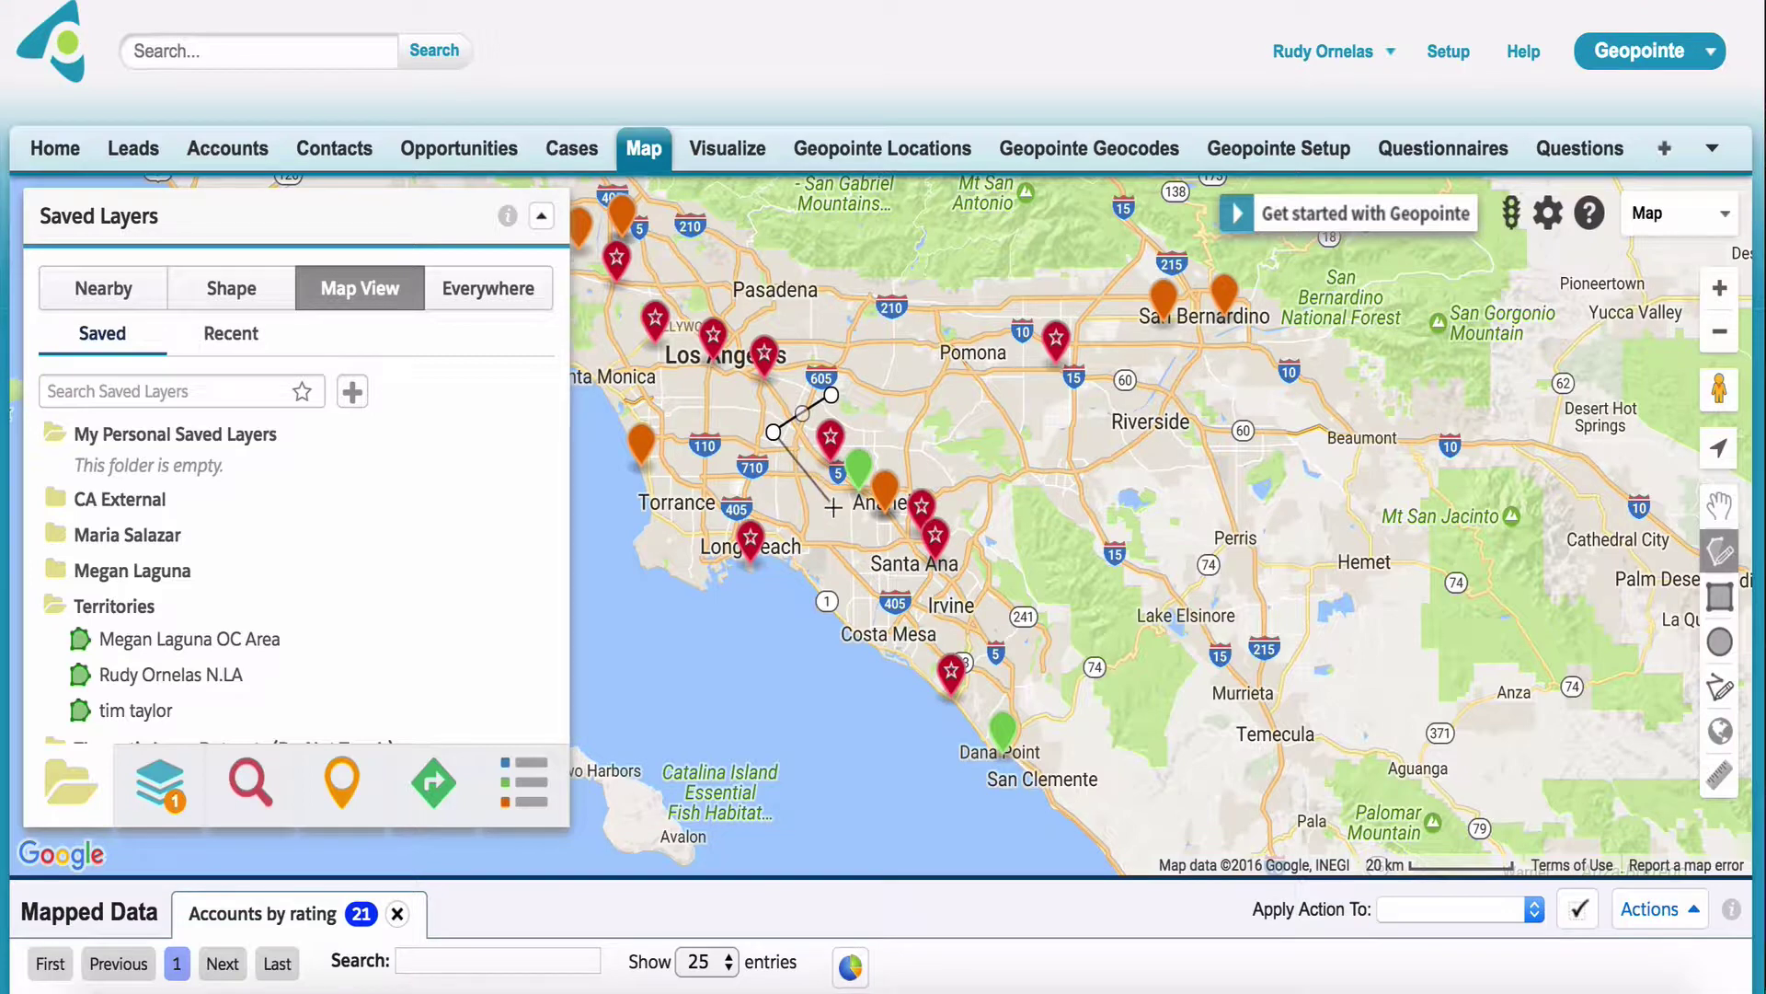
pyautogui.click(847, 523)
pyautogui.click(929, 578)
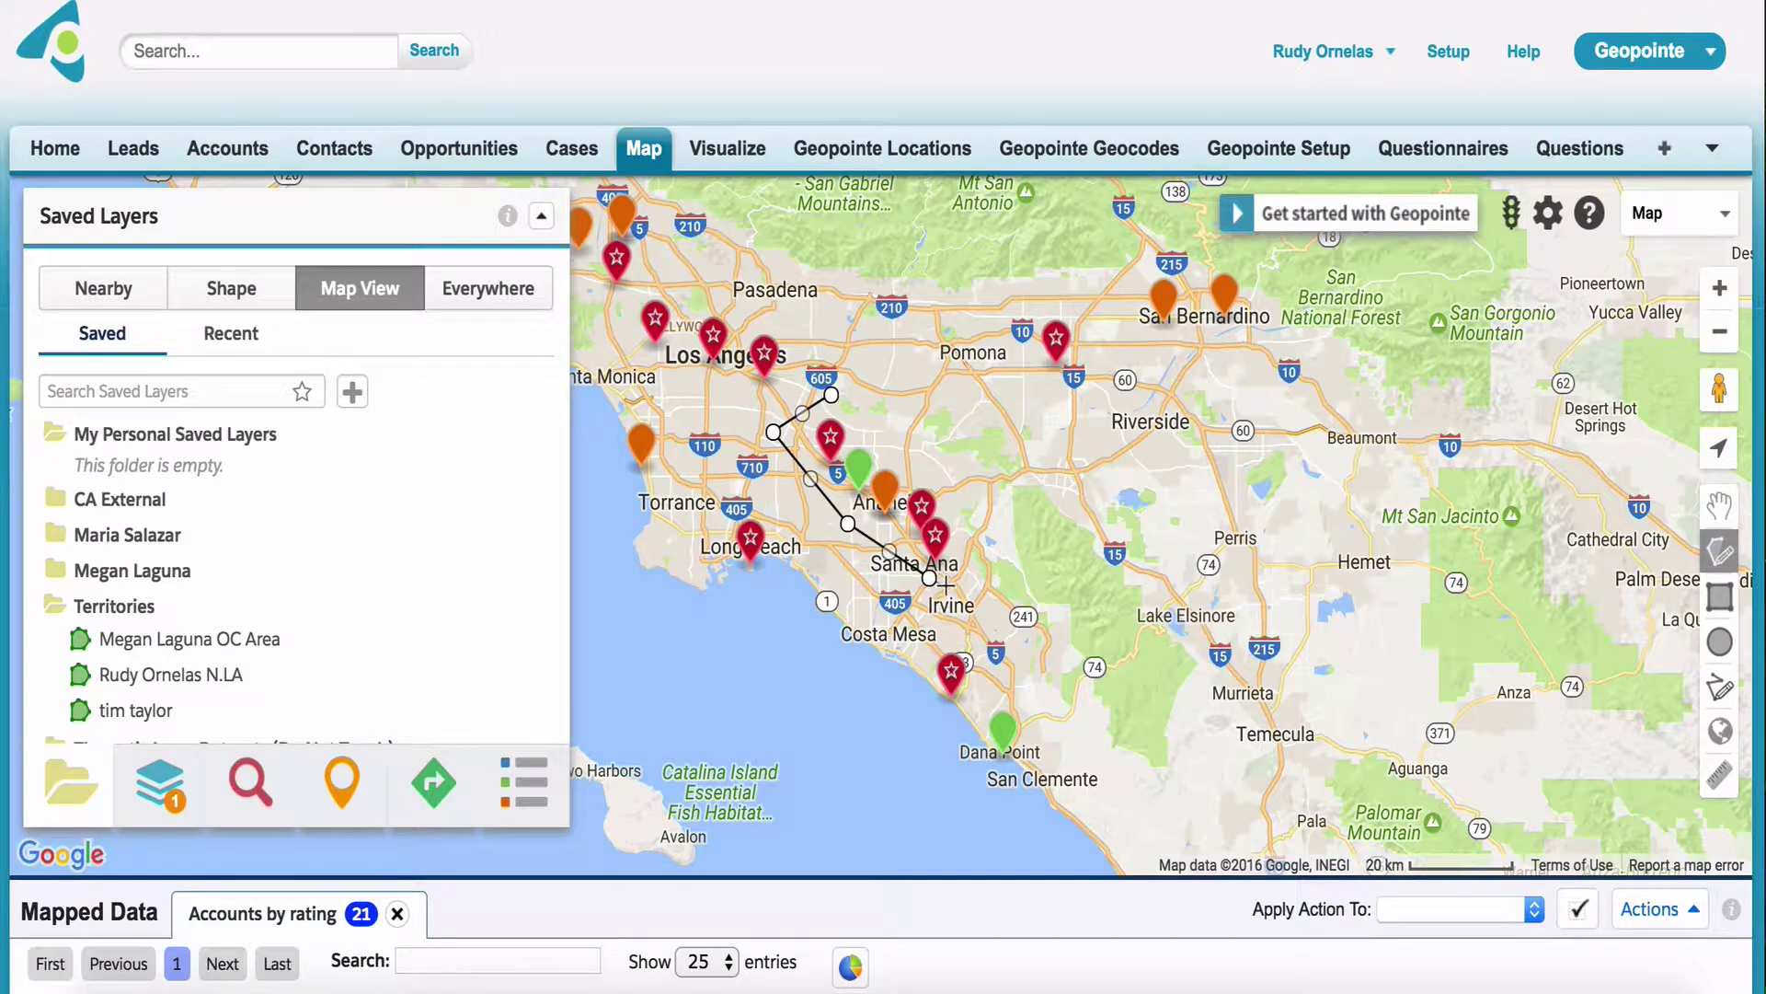
pyautogui.click(998, 537)
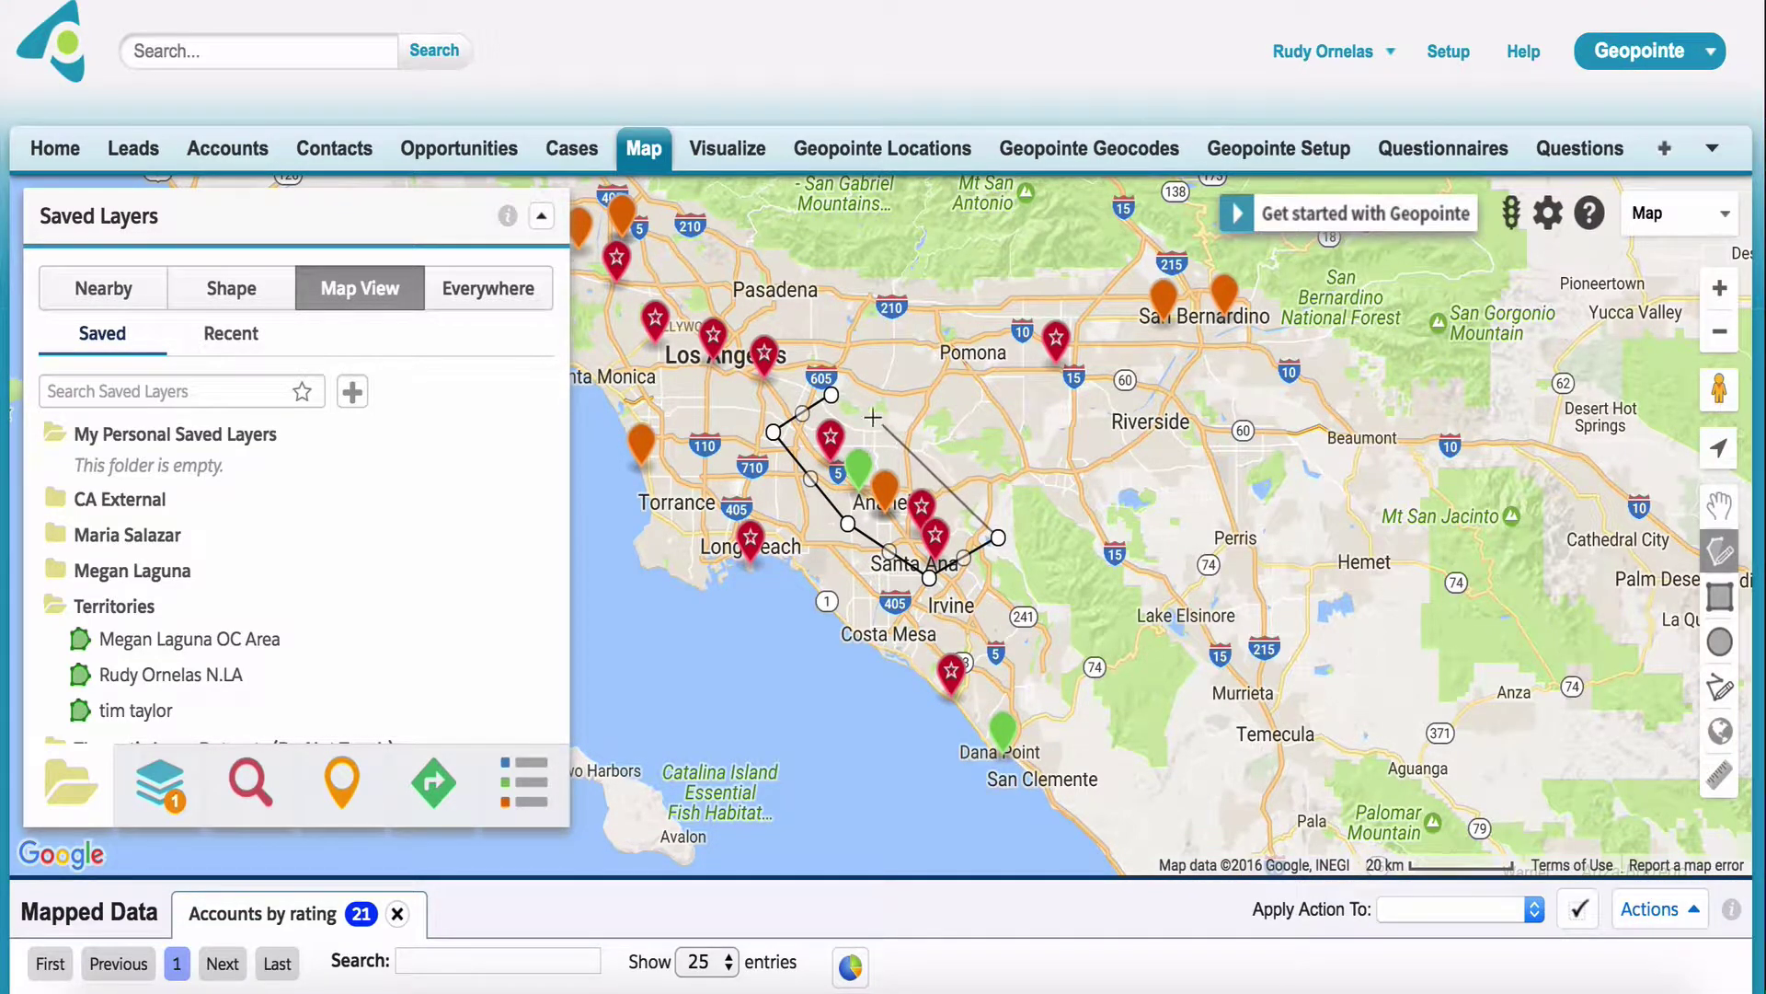
pyautogui.click(831, 396)
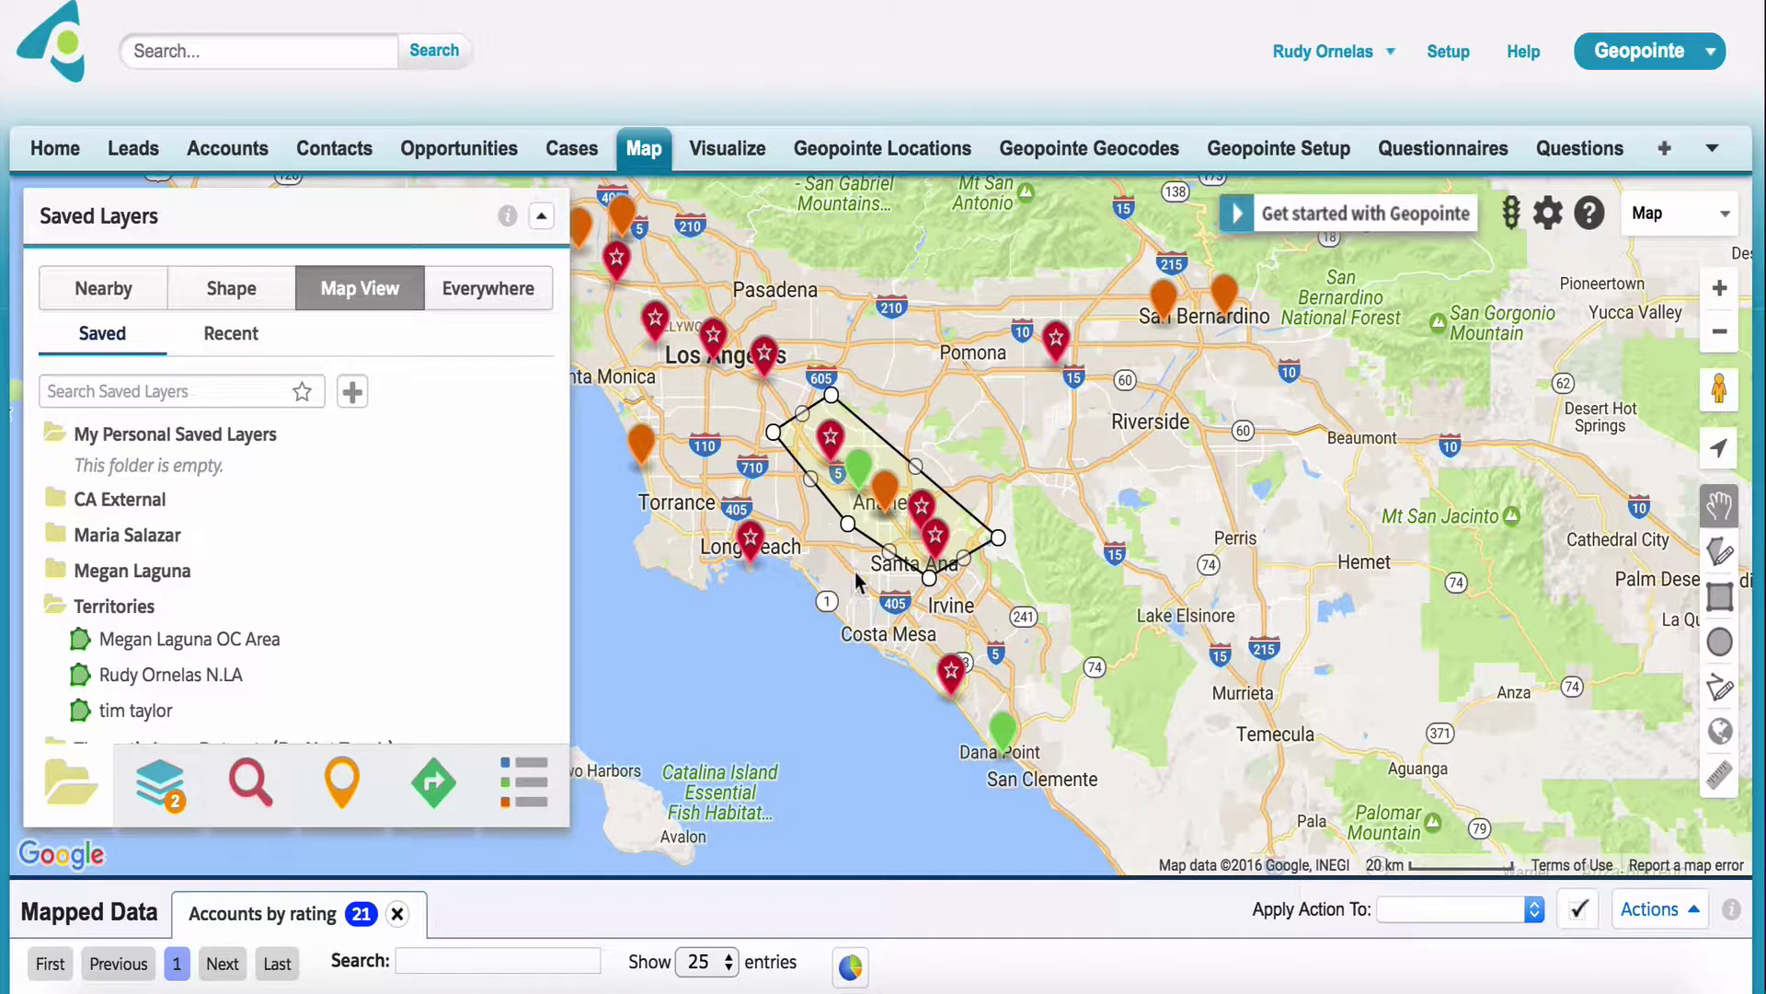
pyautogui.scroll(1, 858, 559)
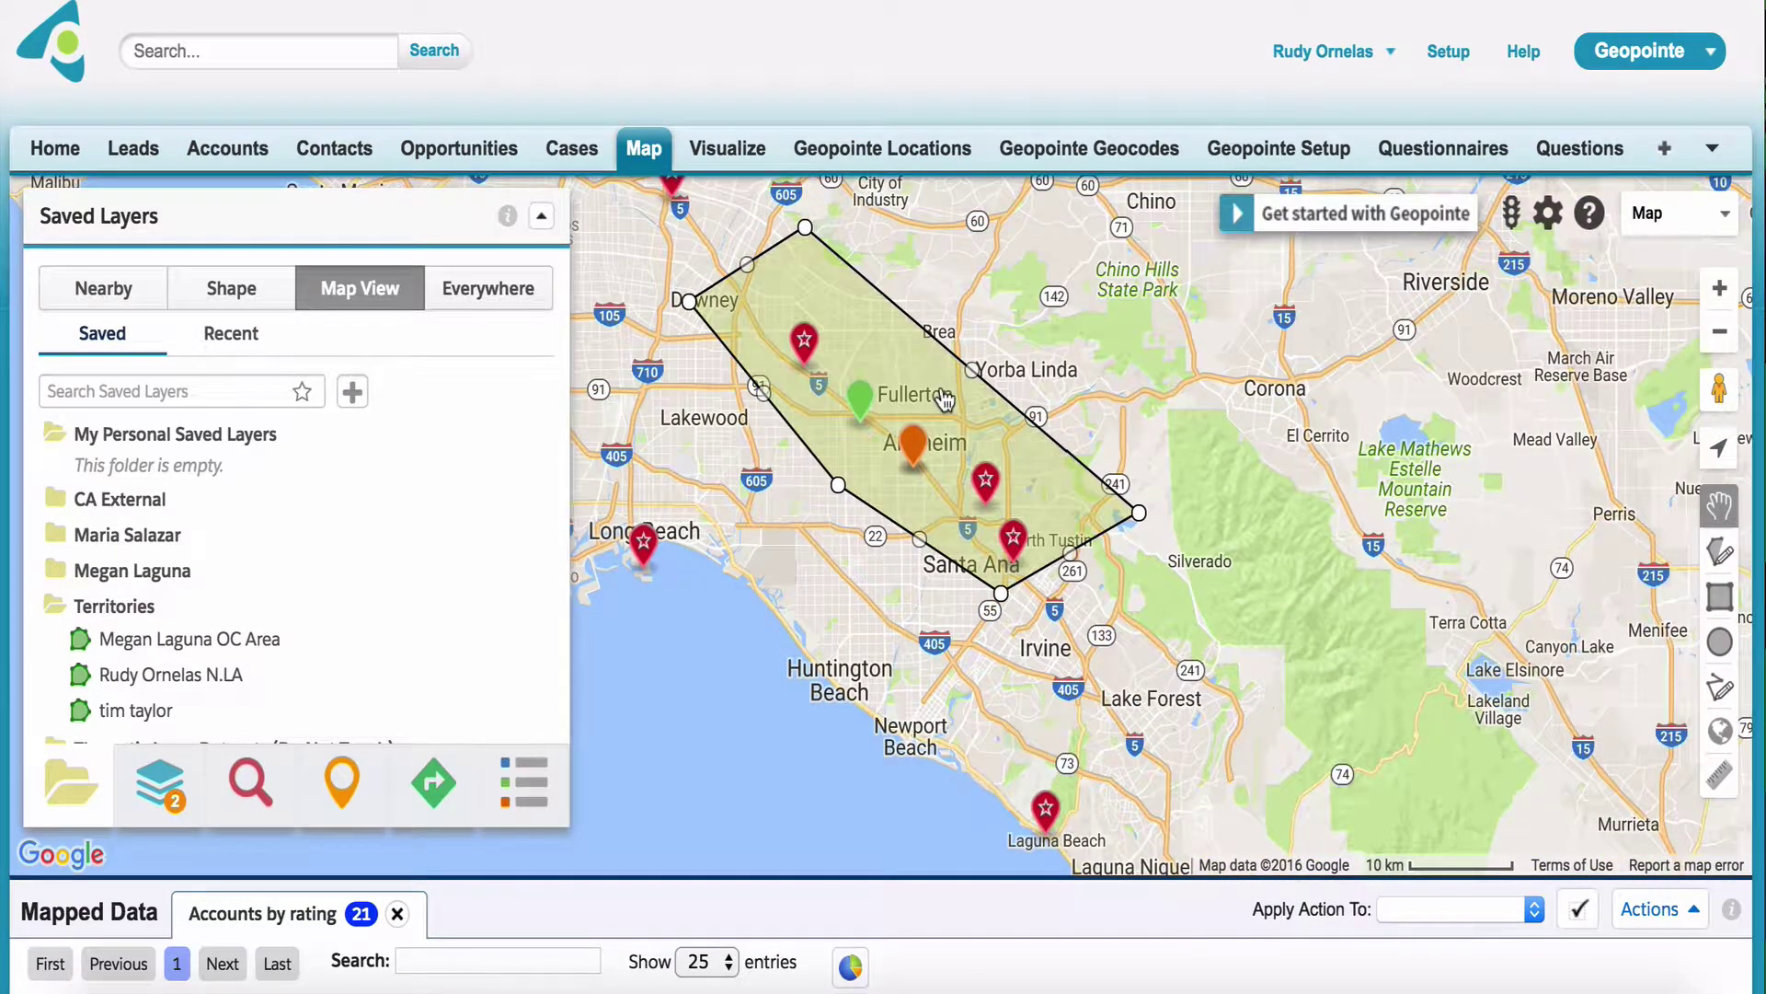
# Step: Save the new polygon as territory 'Test i5' in the Territories folder
pyautogui.click(948, 400)
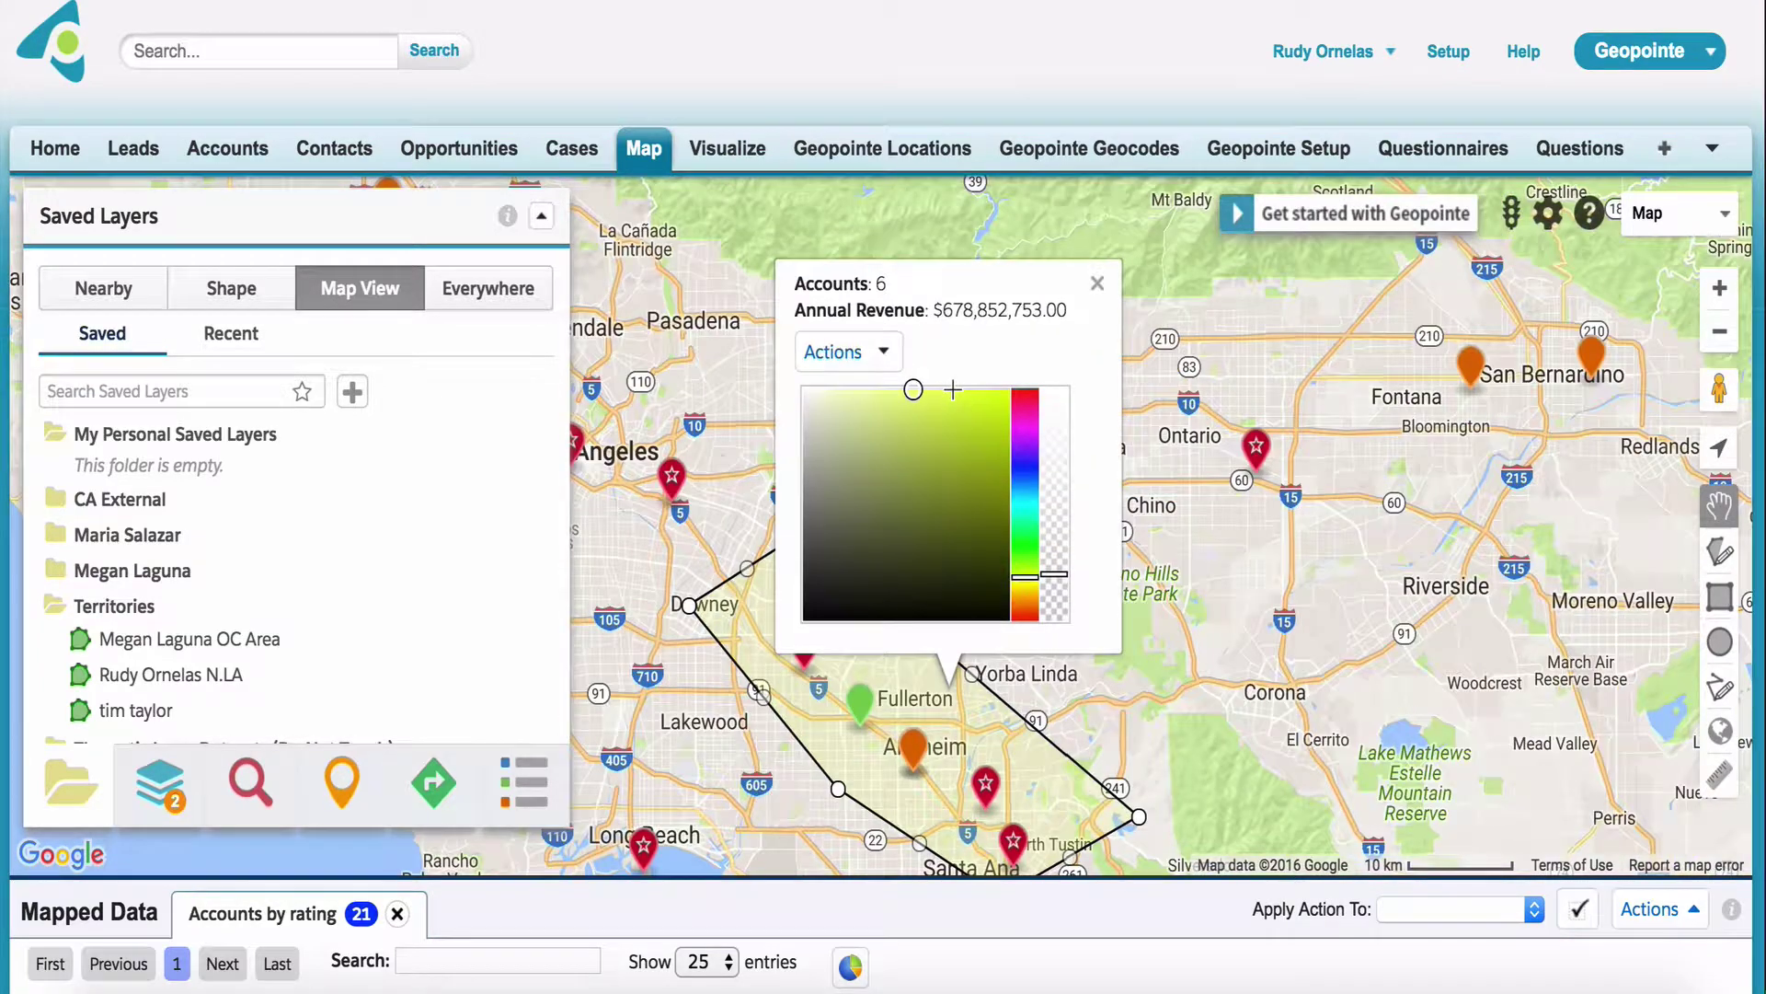
pyautogui.click(900, 357)
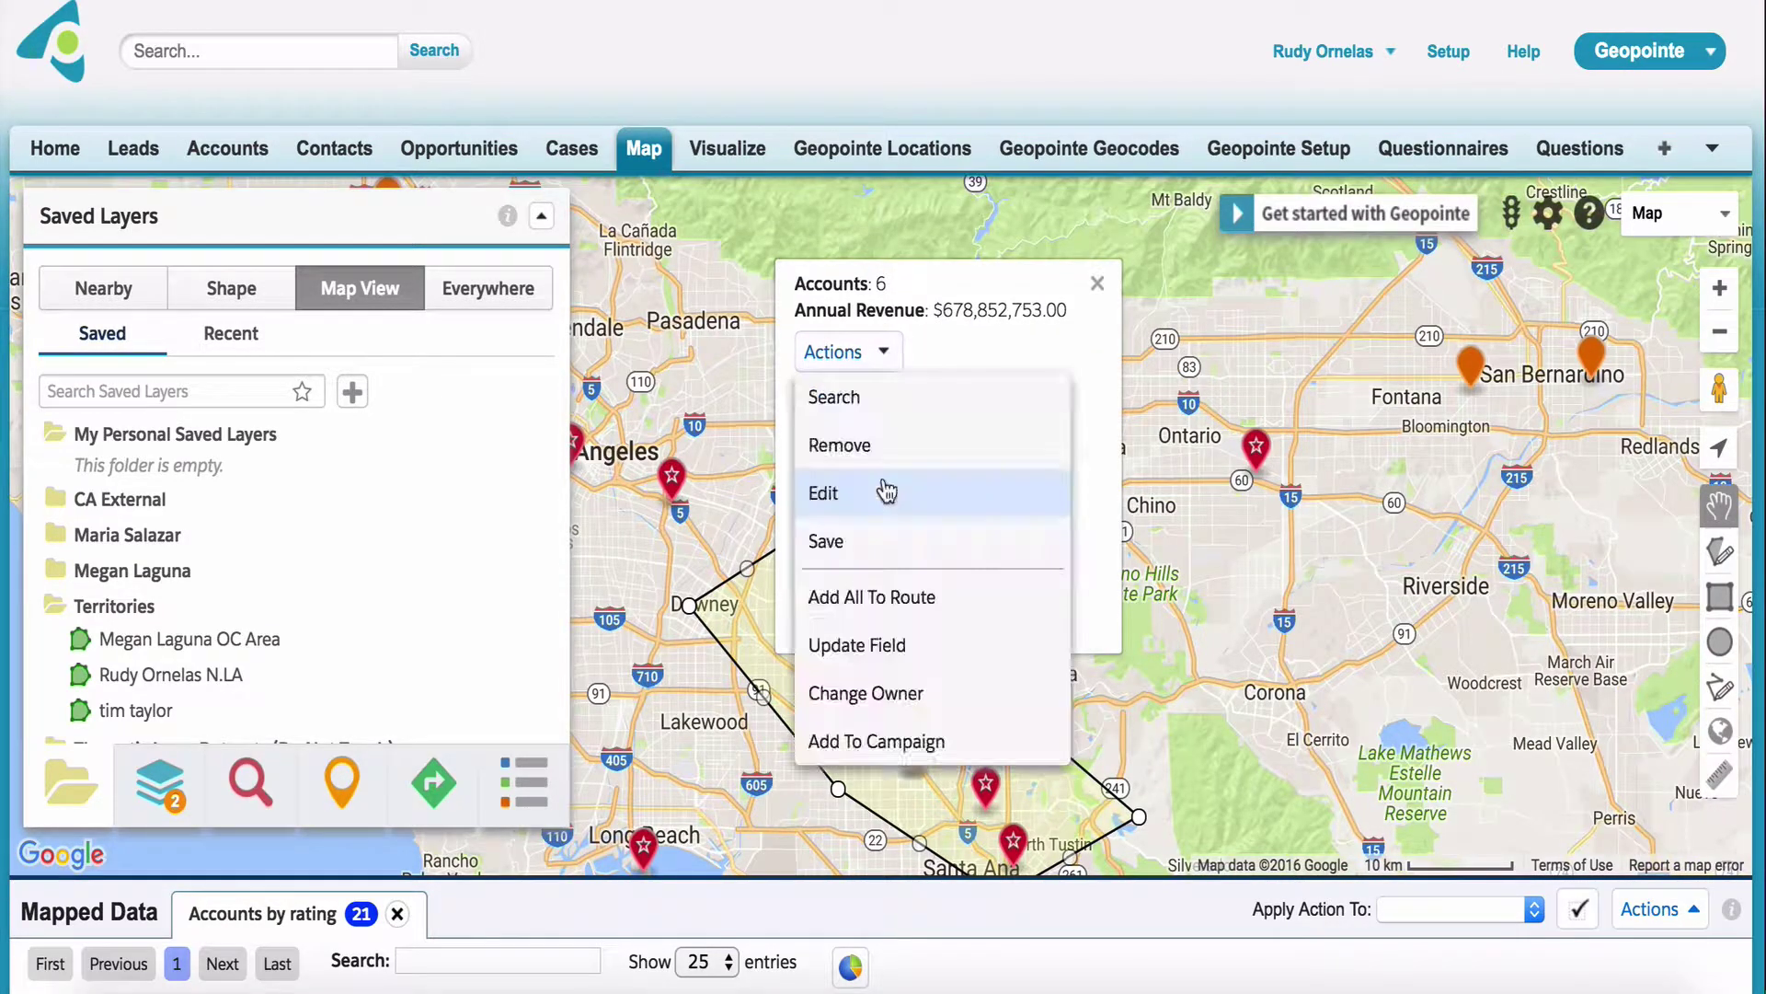
pyautogui.click(865, 543)
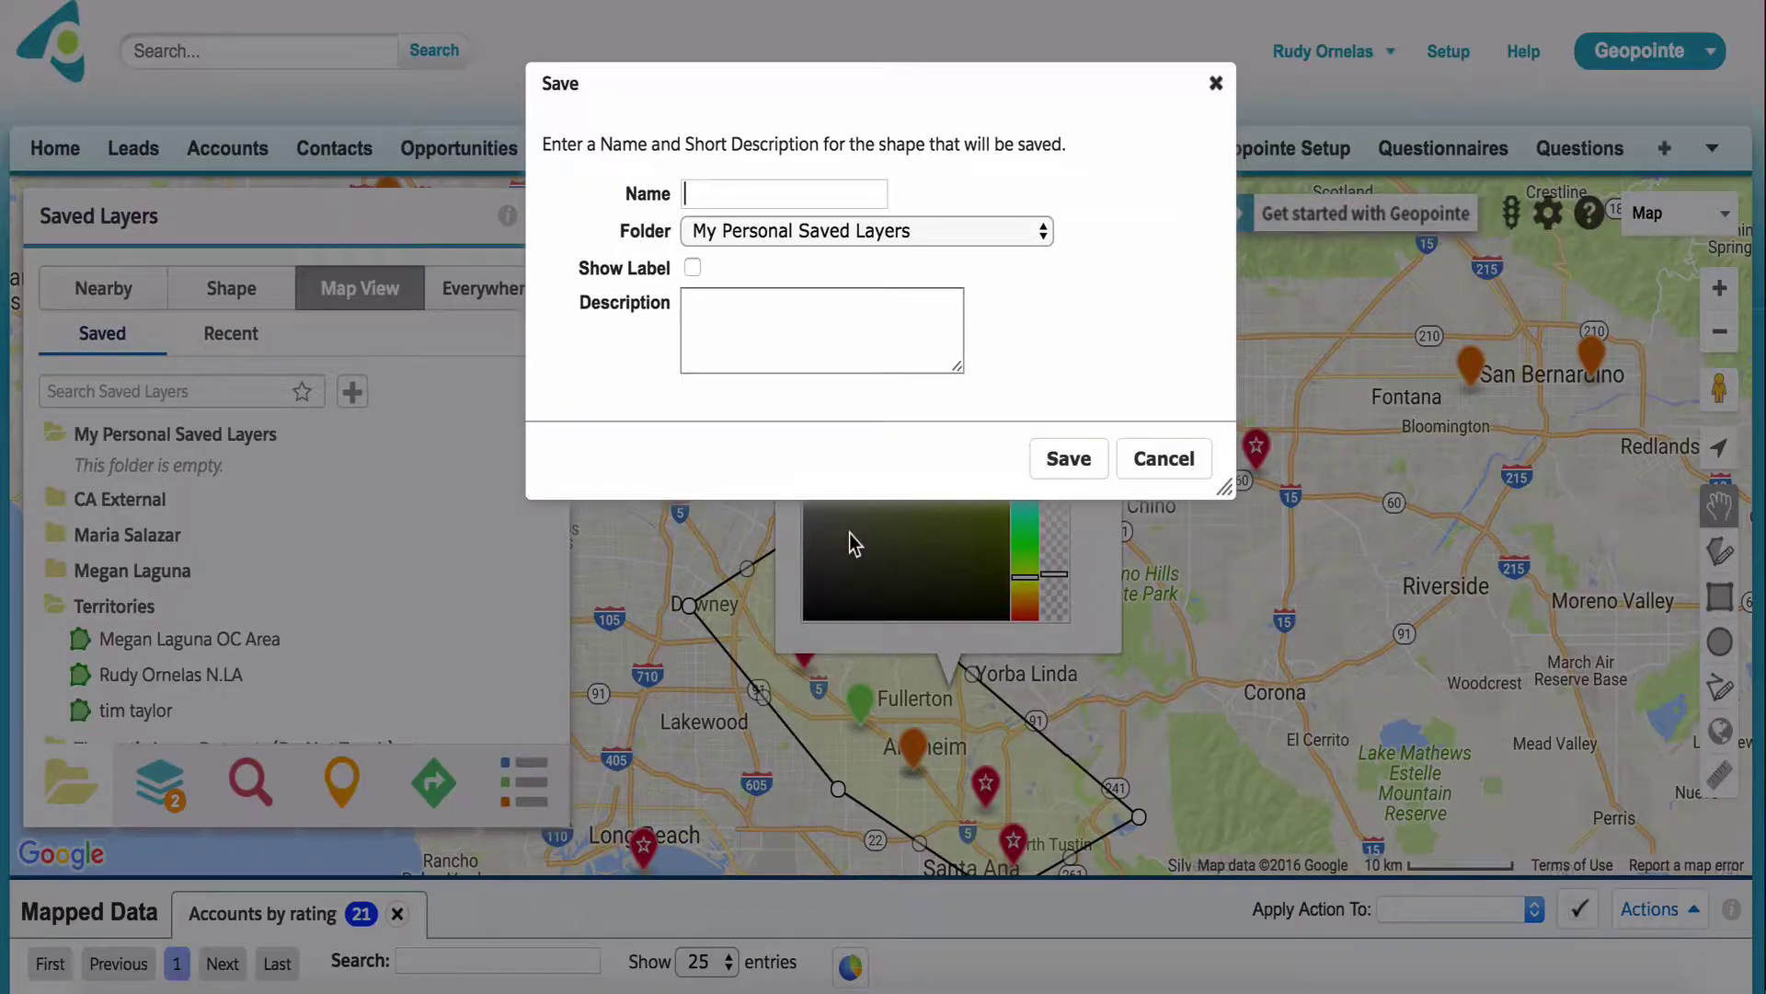
pyautogui.click(918, 231)
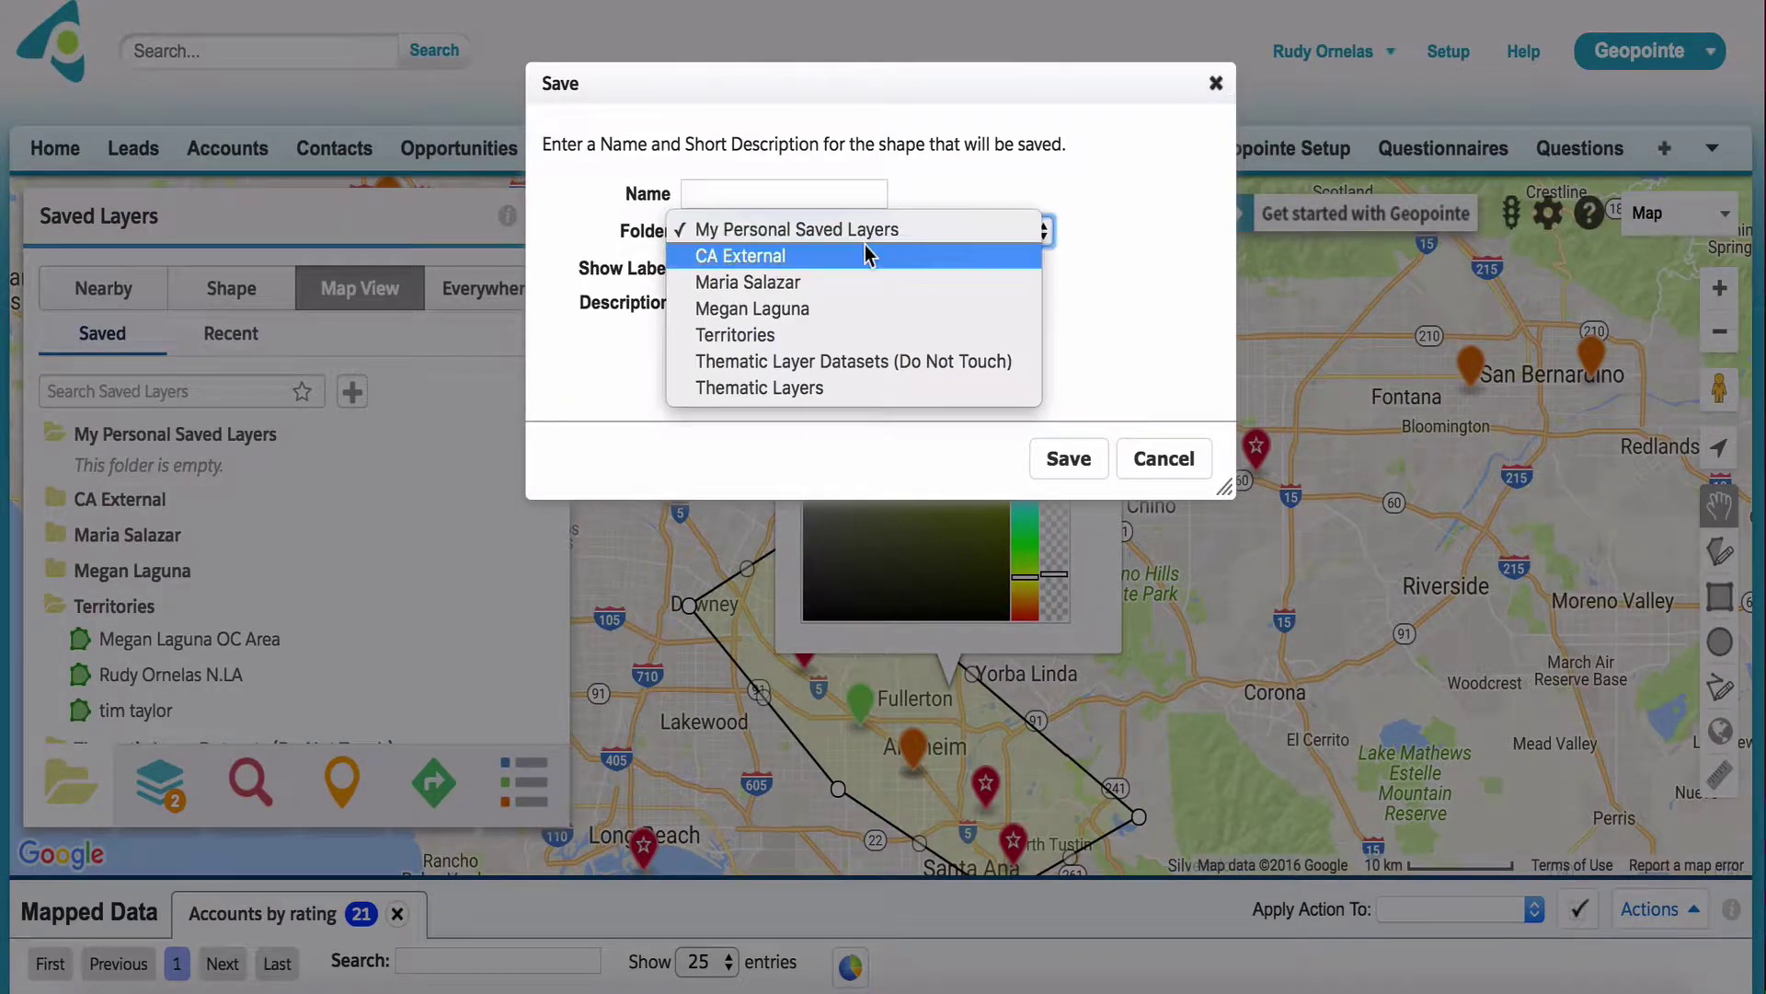
pyautogui.click(787, 334)
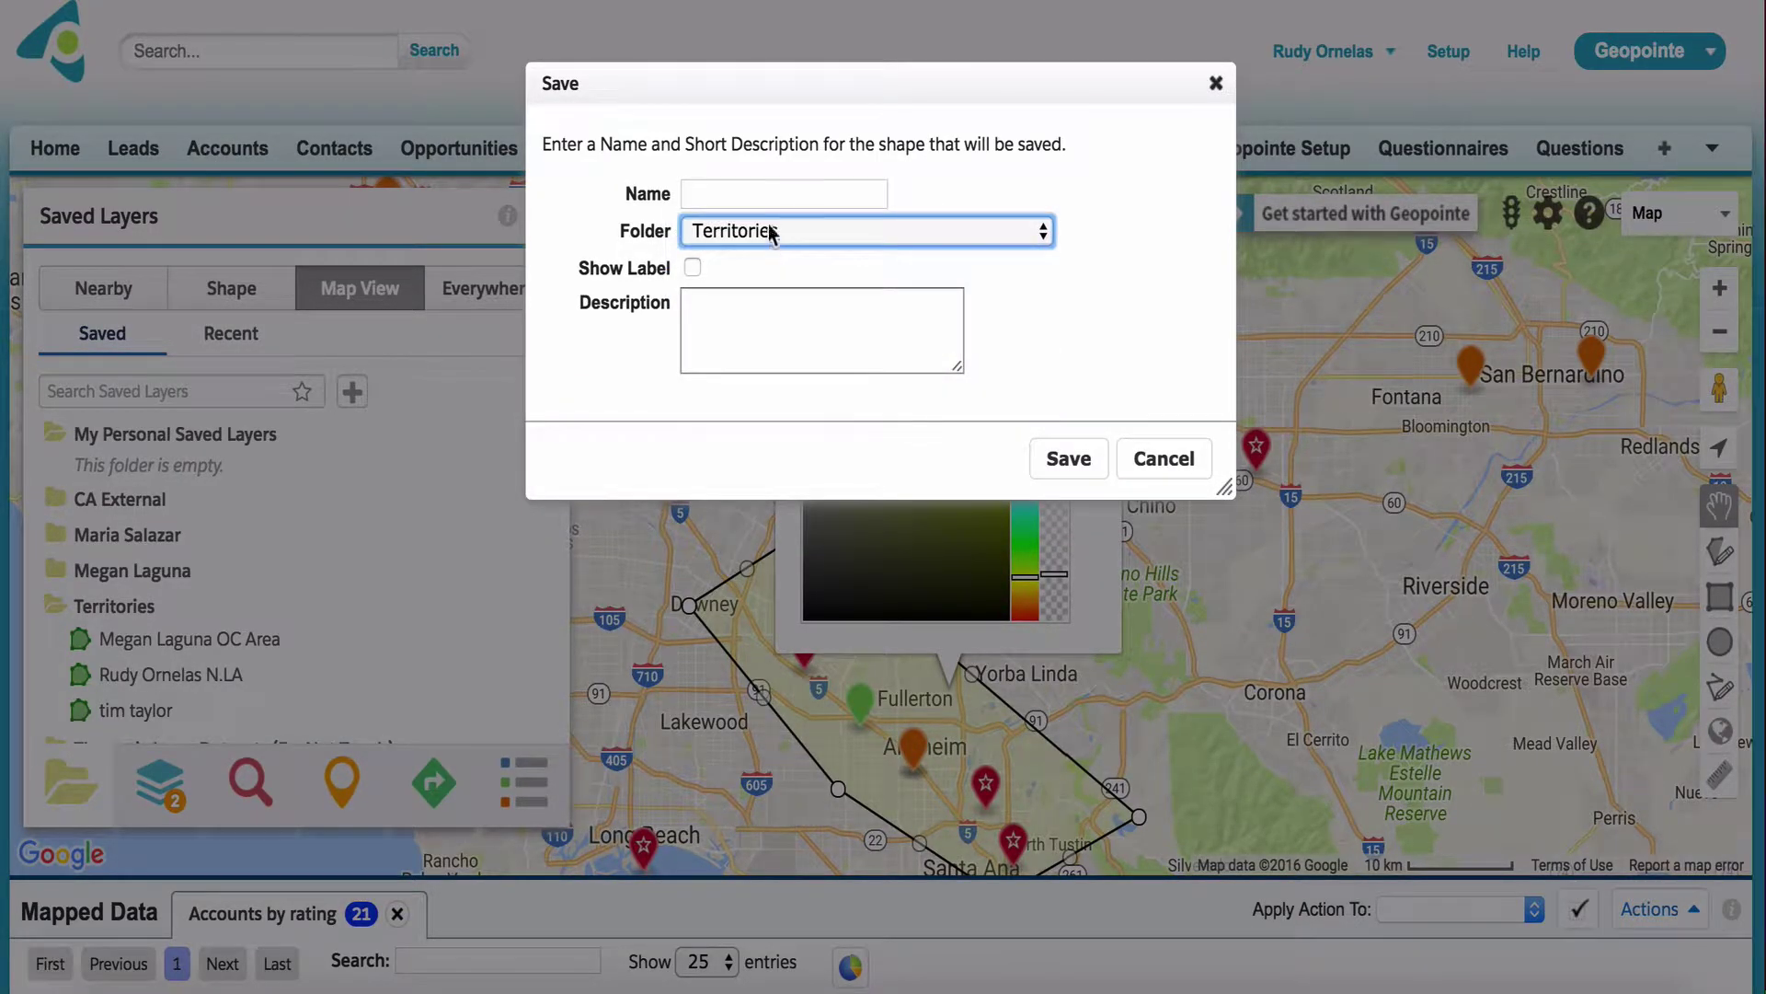
pyautogui.click(767, 194)
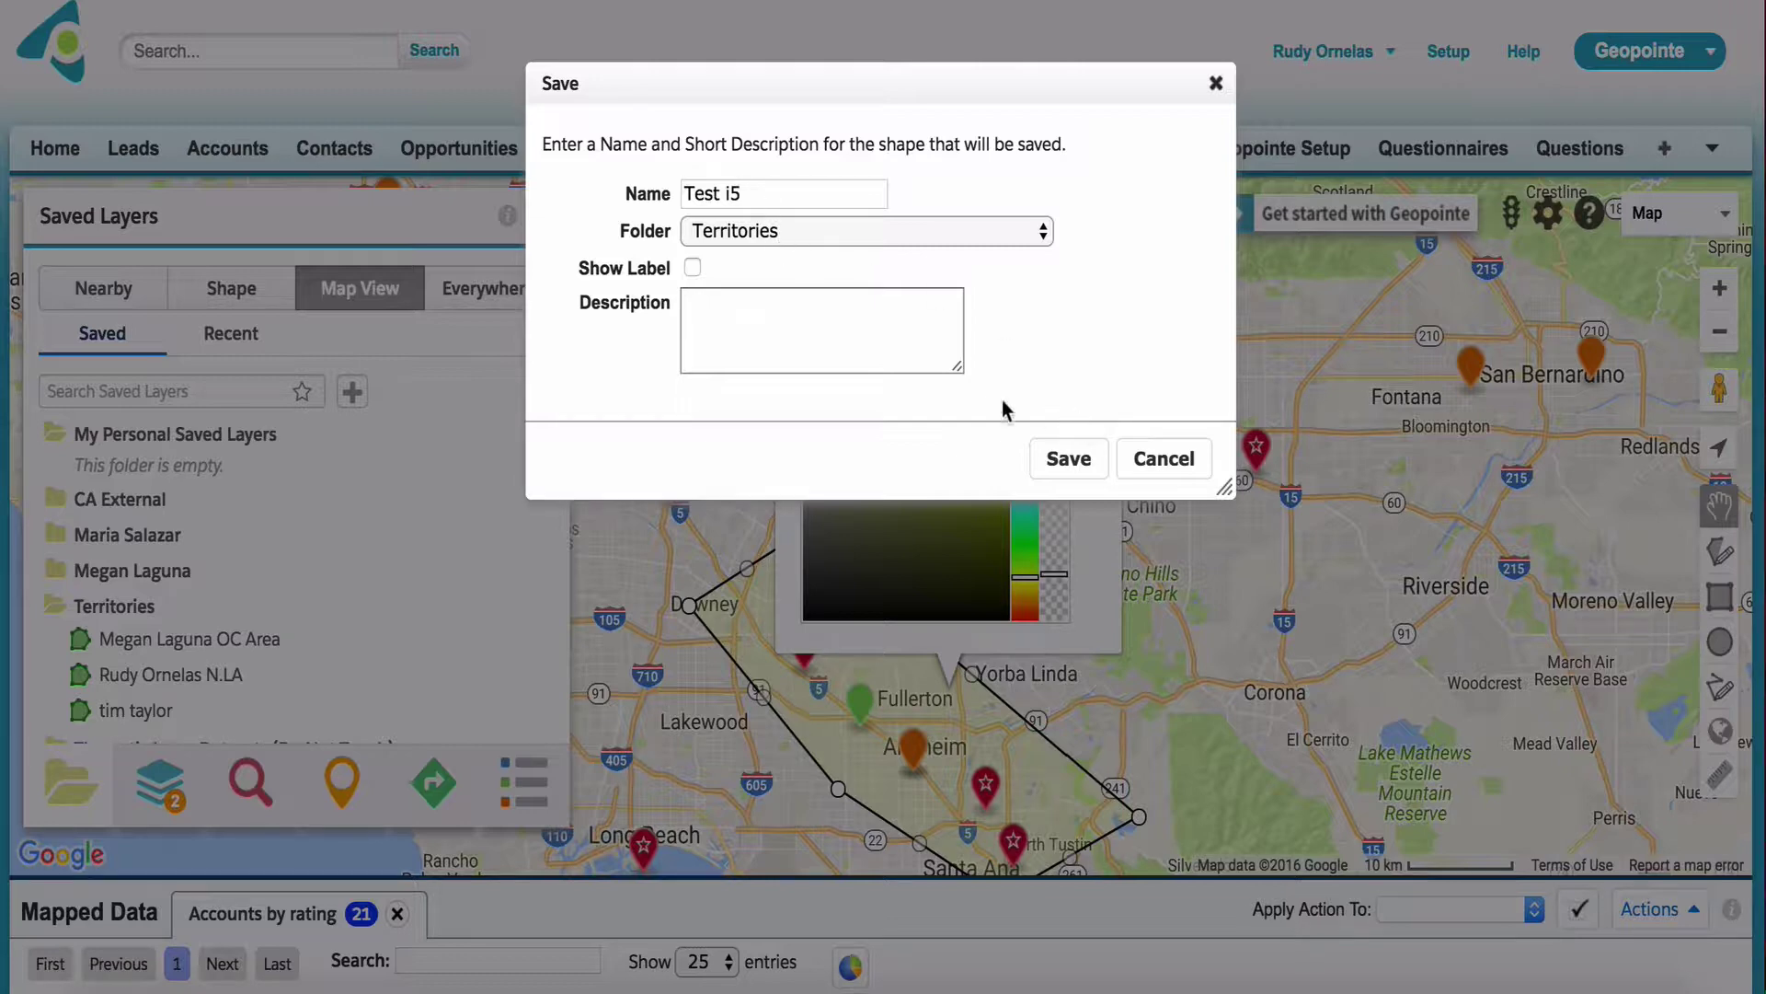
pyautogui.click(1068, 465)
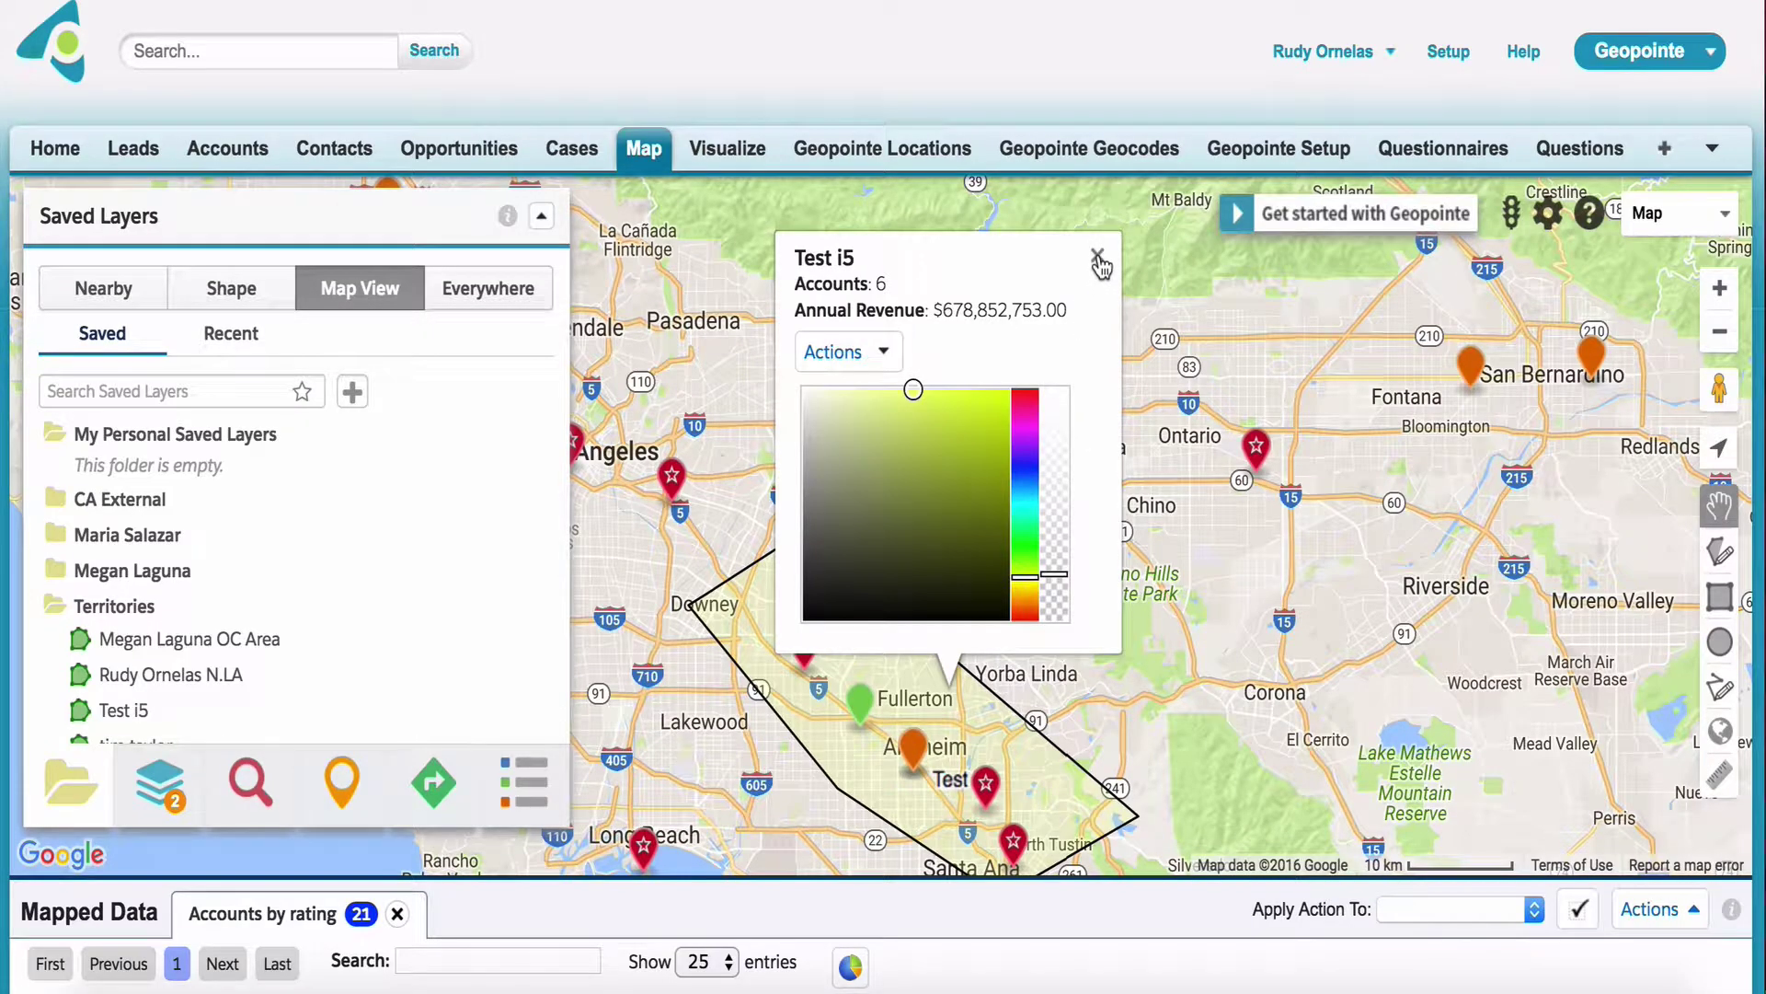
pyautogui.click(1097, 257)
# Step: Draw a circle centred on Yorba Linda next to the Test i5 territory
pyautogui.moveTo(1045, 573); pyautogui.dragTo(1126, 469)
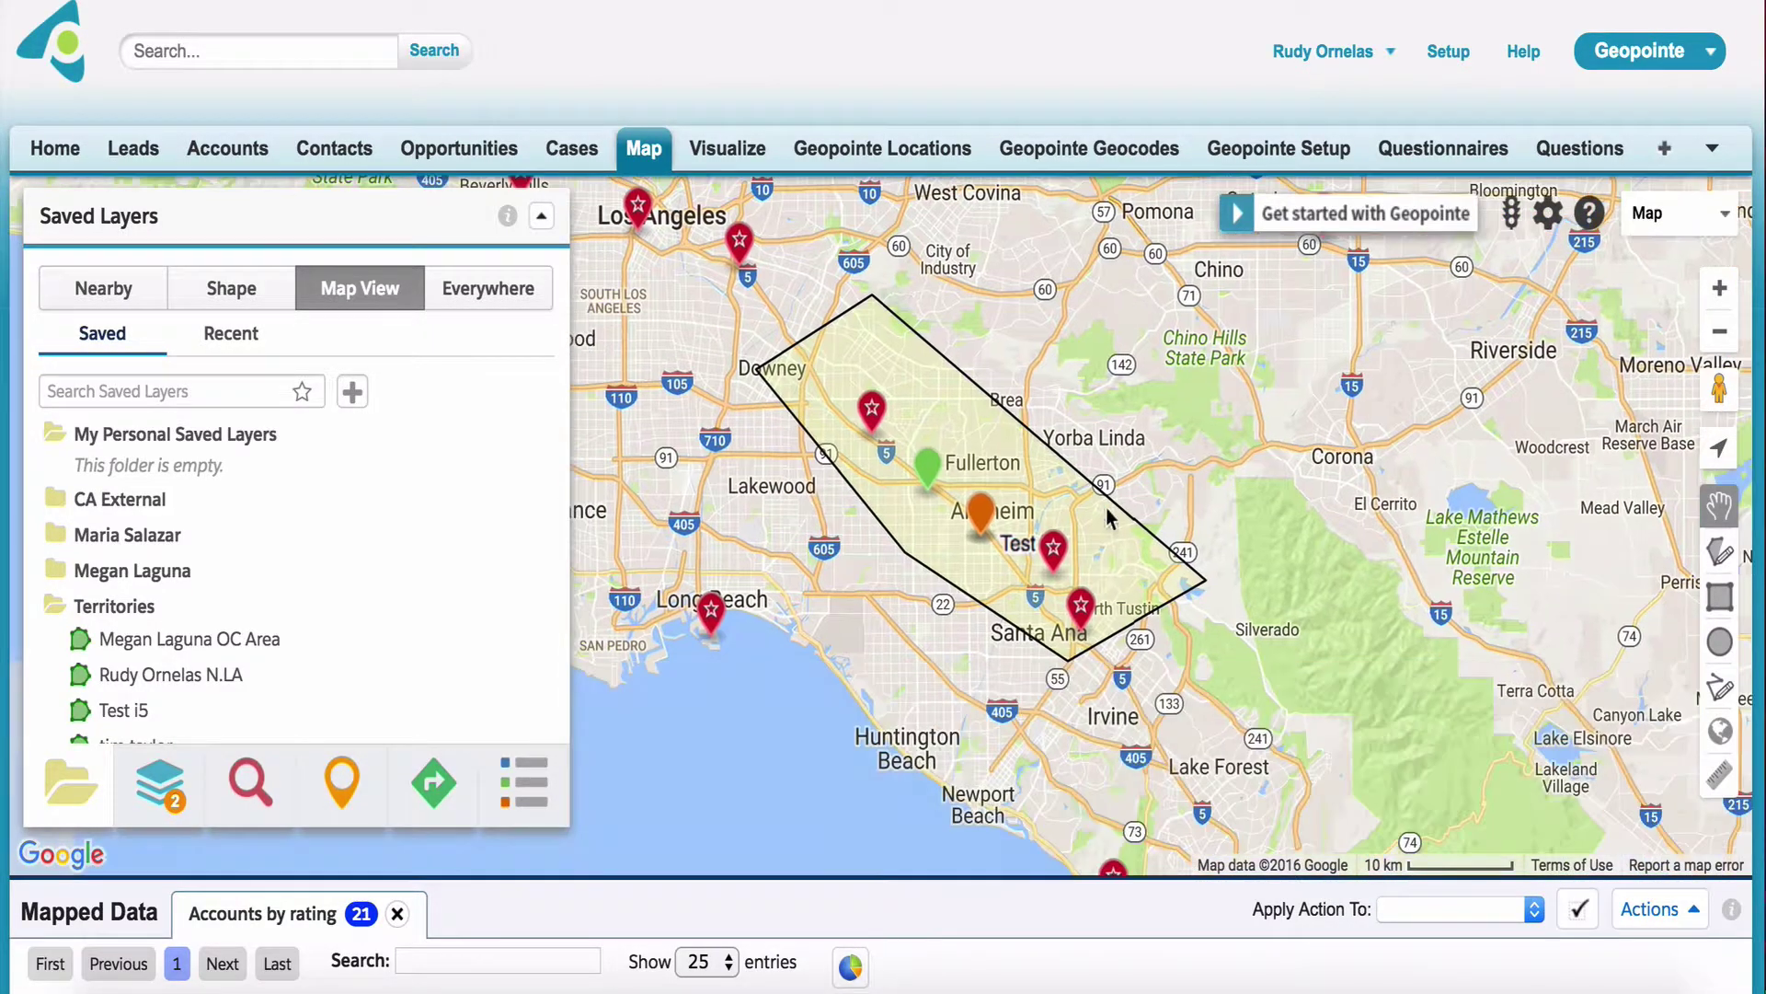
pyautogui.scroll(1, 1124, 466)
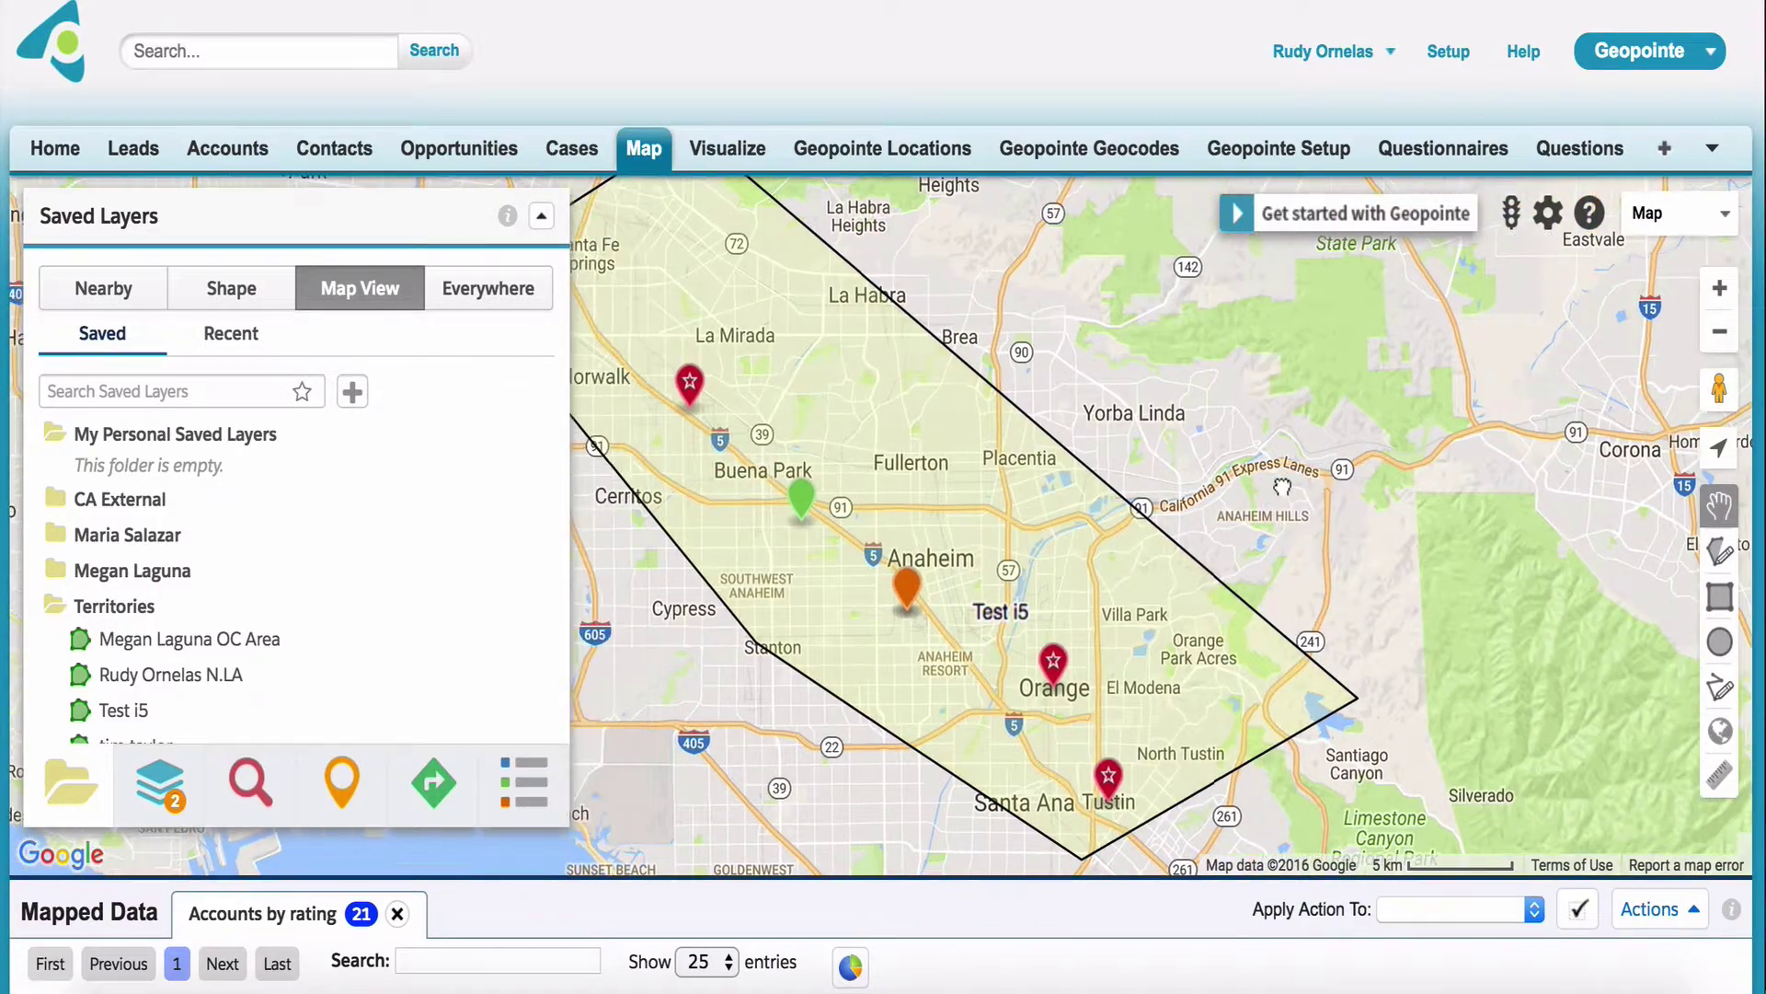
pyautogui.click(1720, 331)
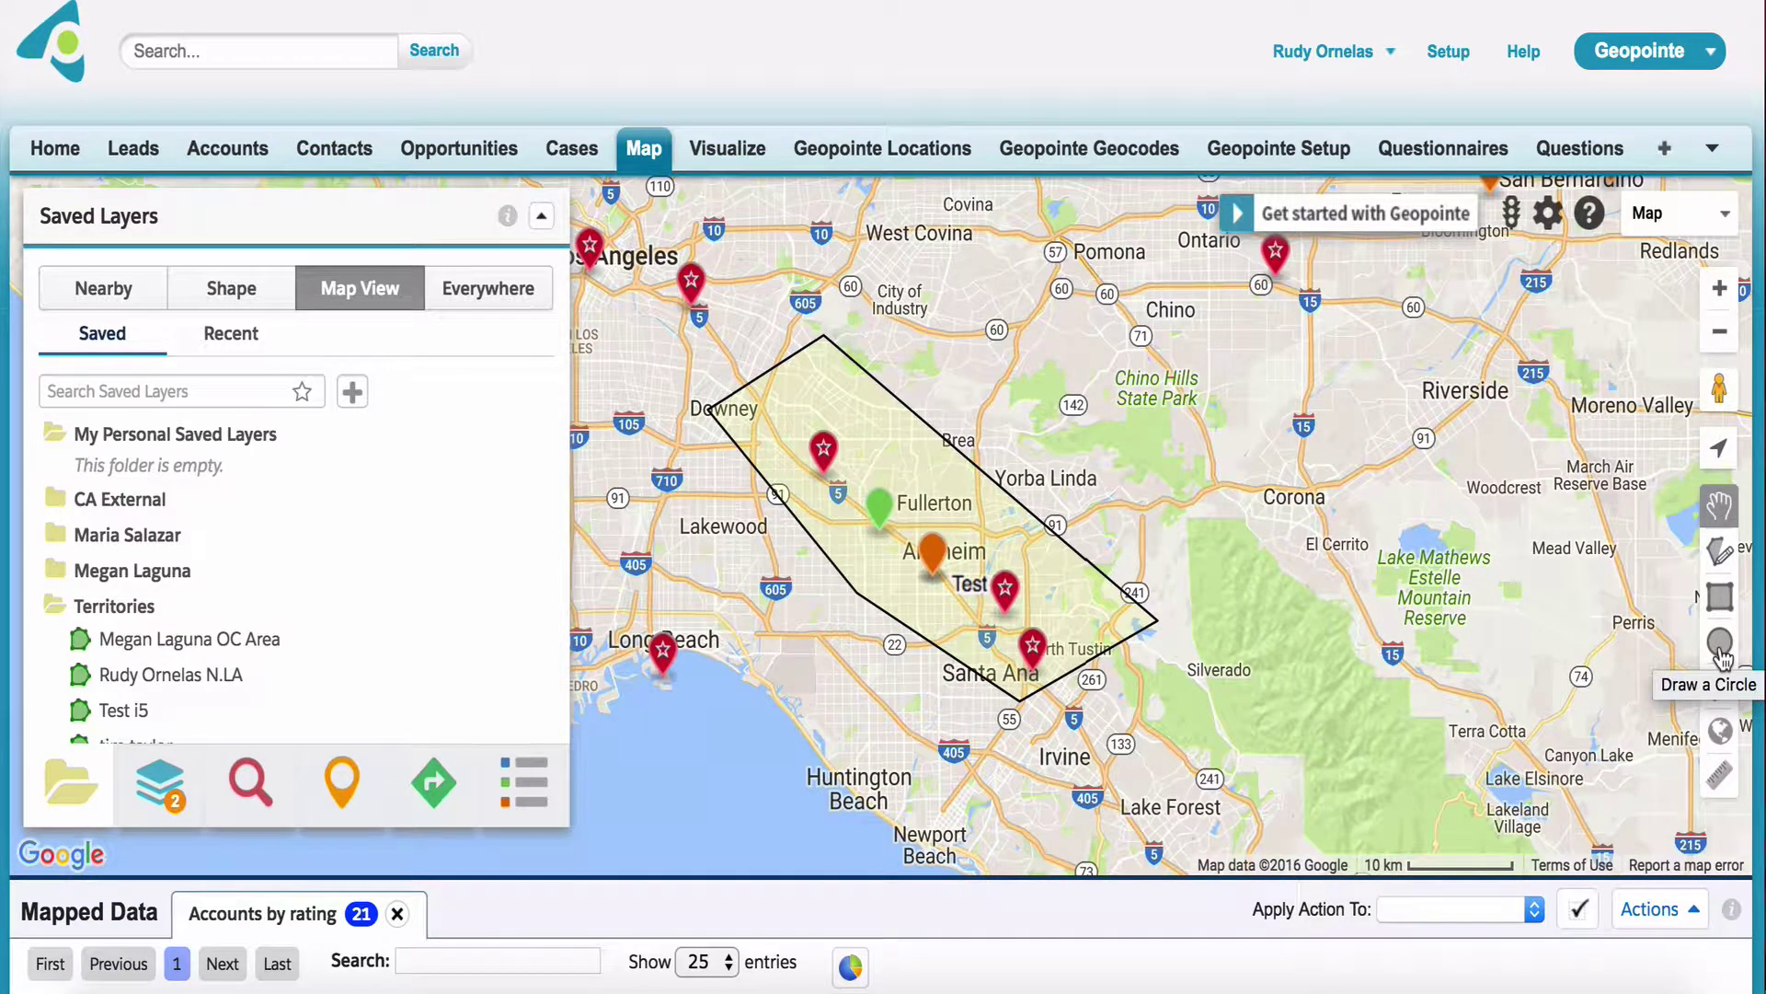
pyautogui.click(1720, 644)
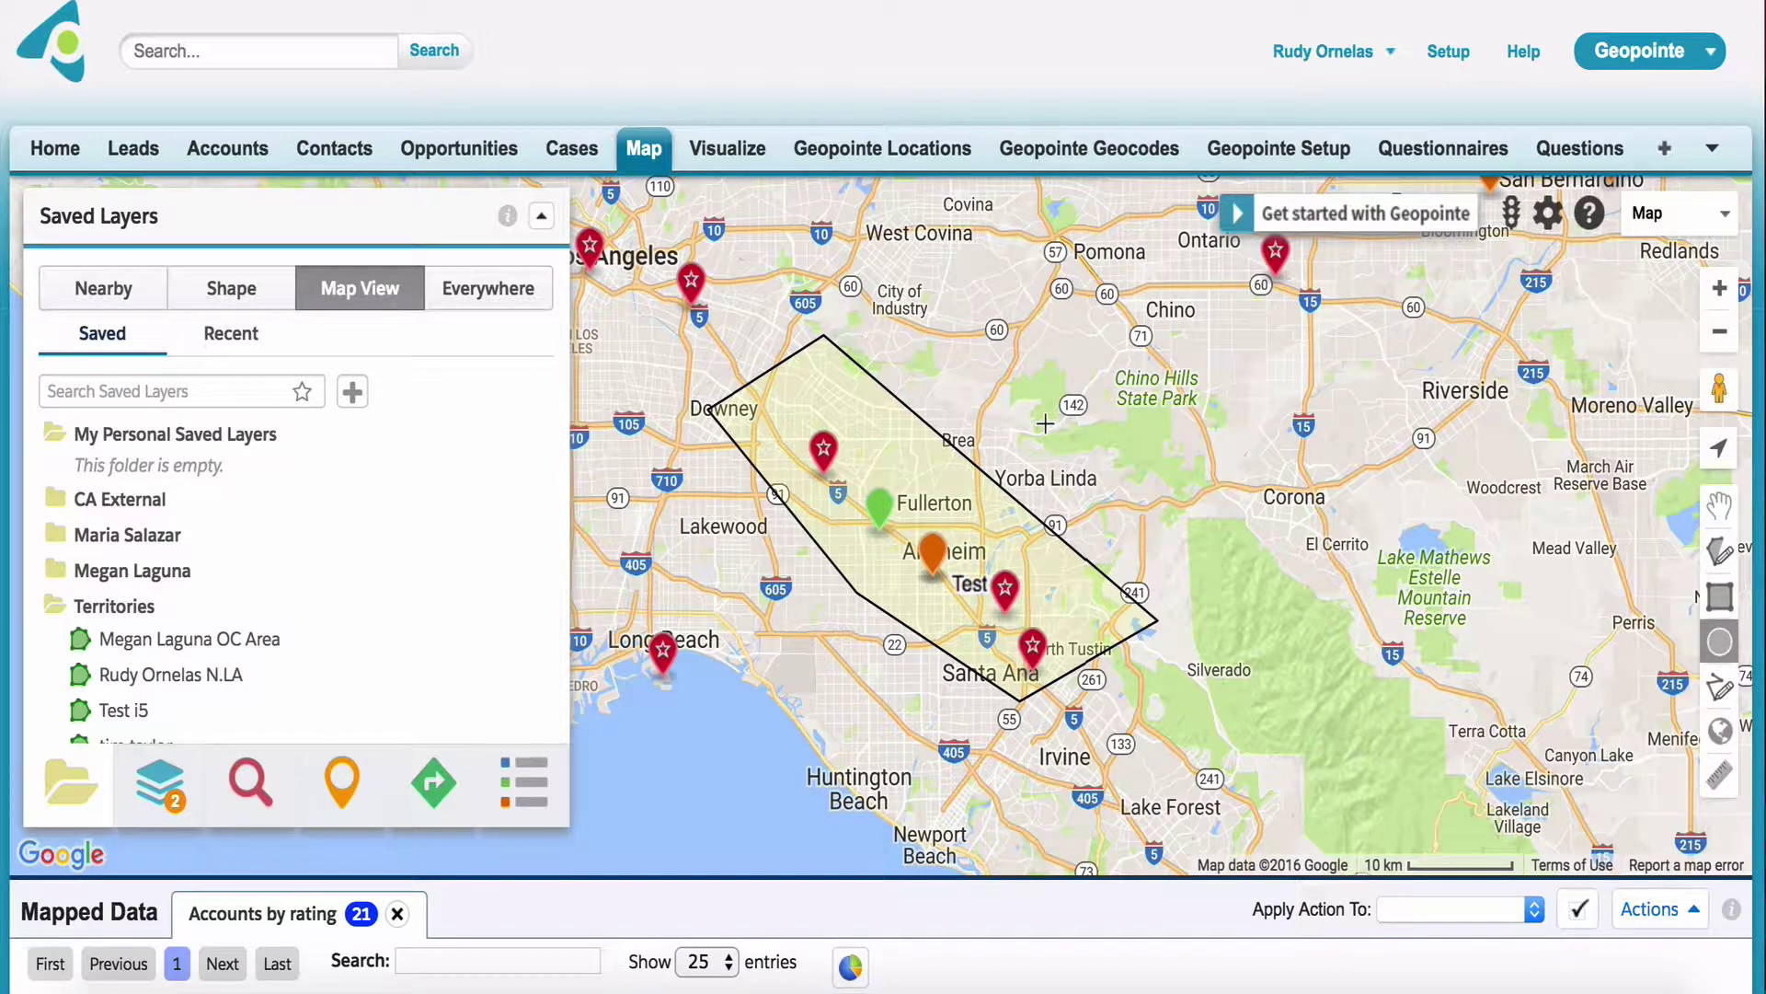
pyautogui.moveTo(1046, 422); pyautogui.dragTo(1137, 478)
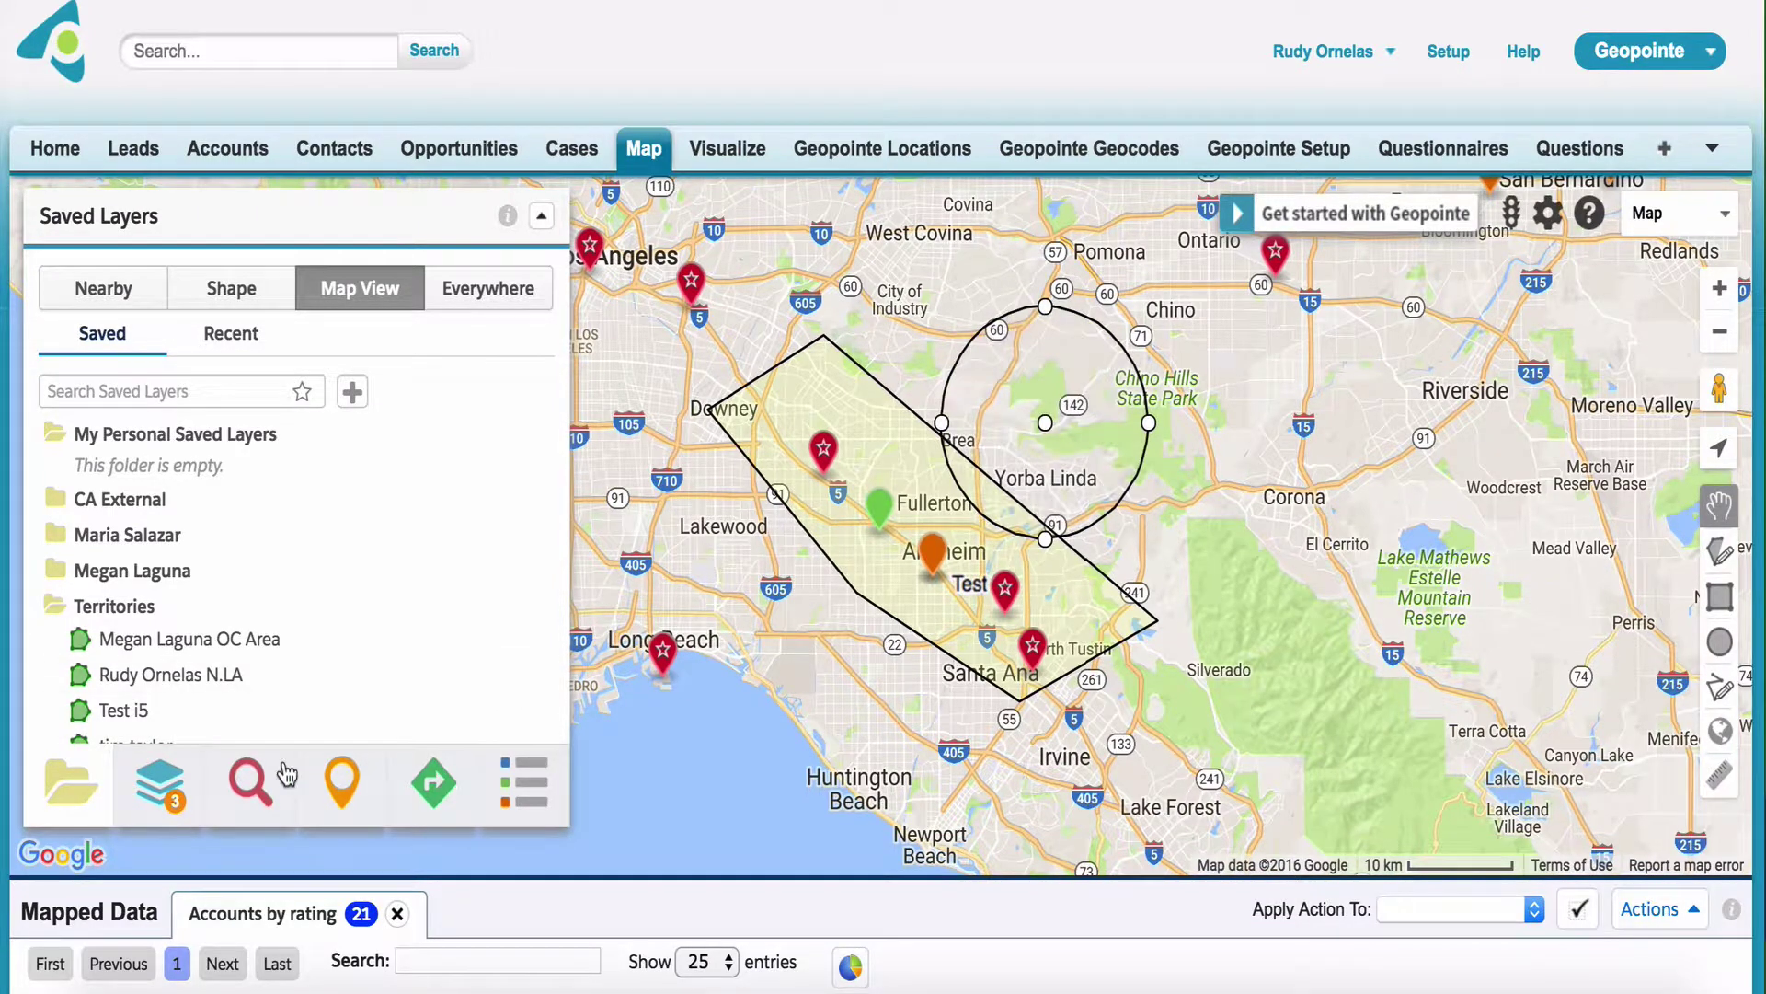
# Step: Move the circle toward Fullerton, Los Angeles and Long Beach, then remove the Unnamed Circle layer
pyautogui.click(156, 793)
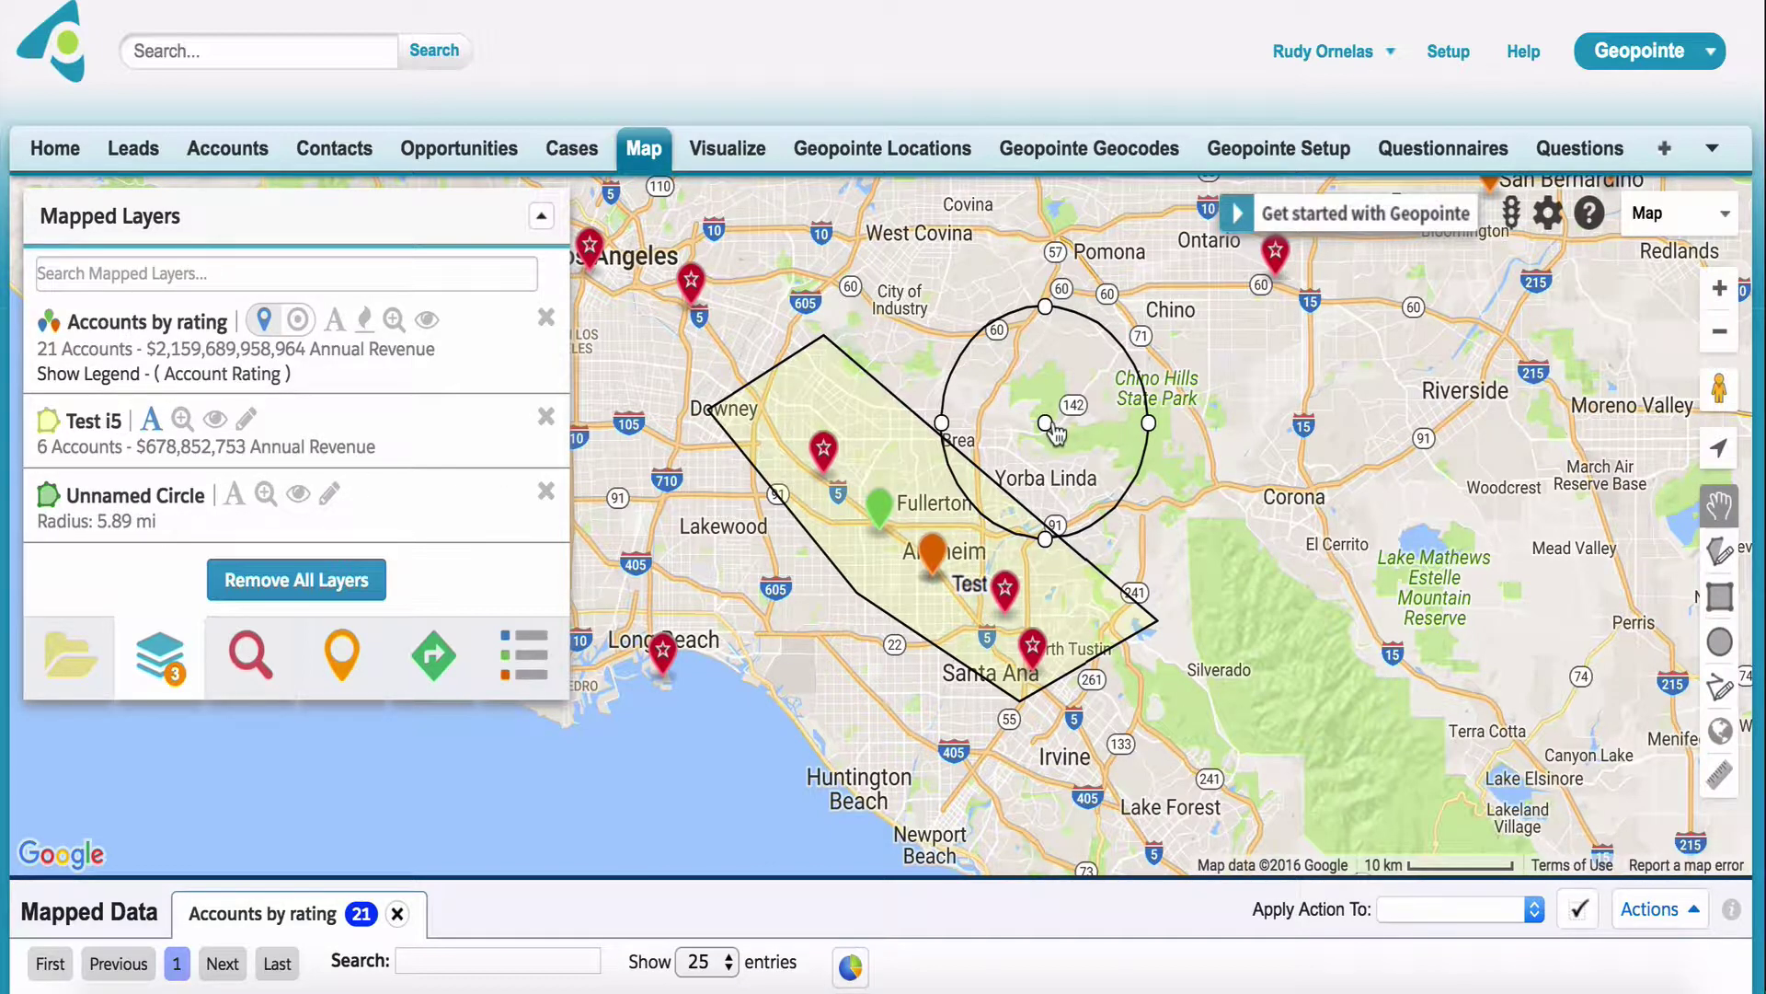
pyautogui.moveTo(1040, 423); pyautogui.dragTo(871, 469)
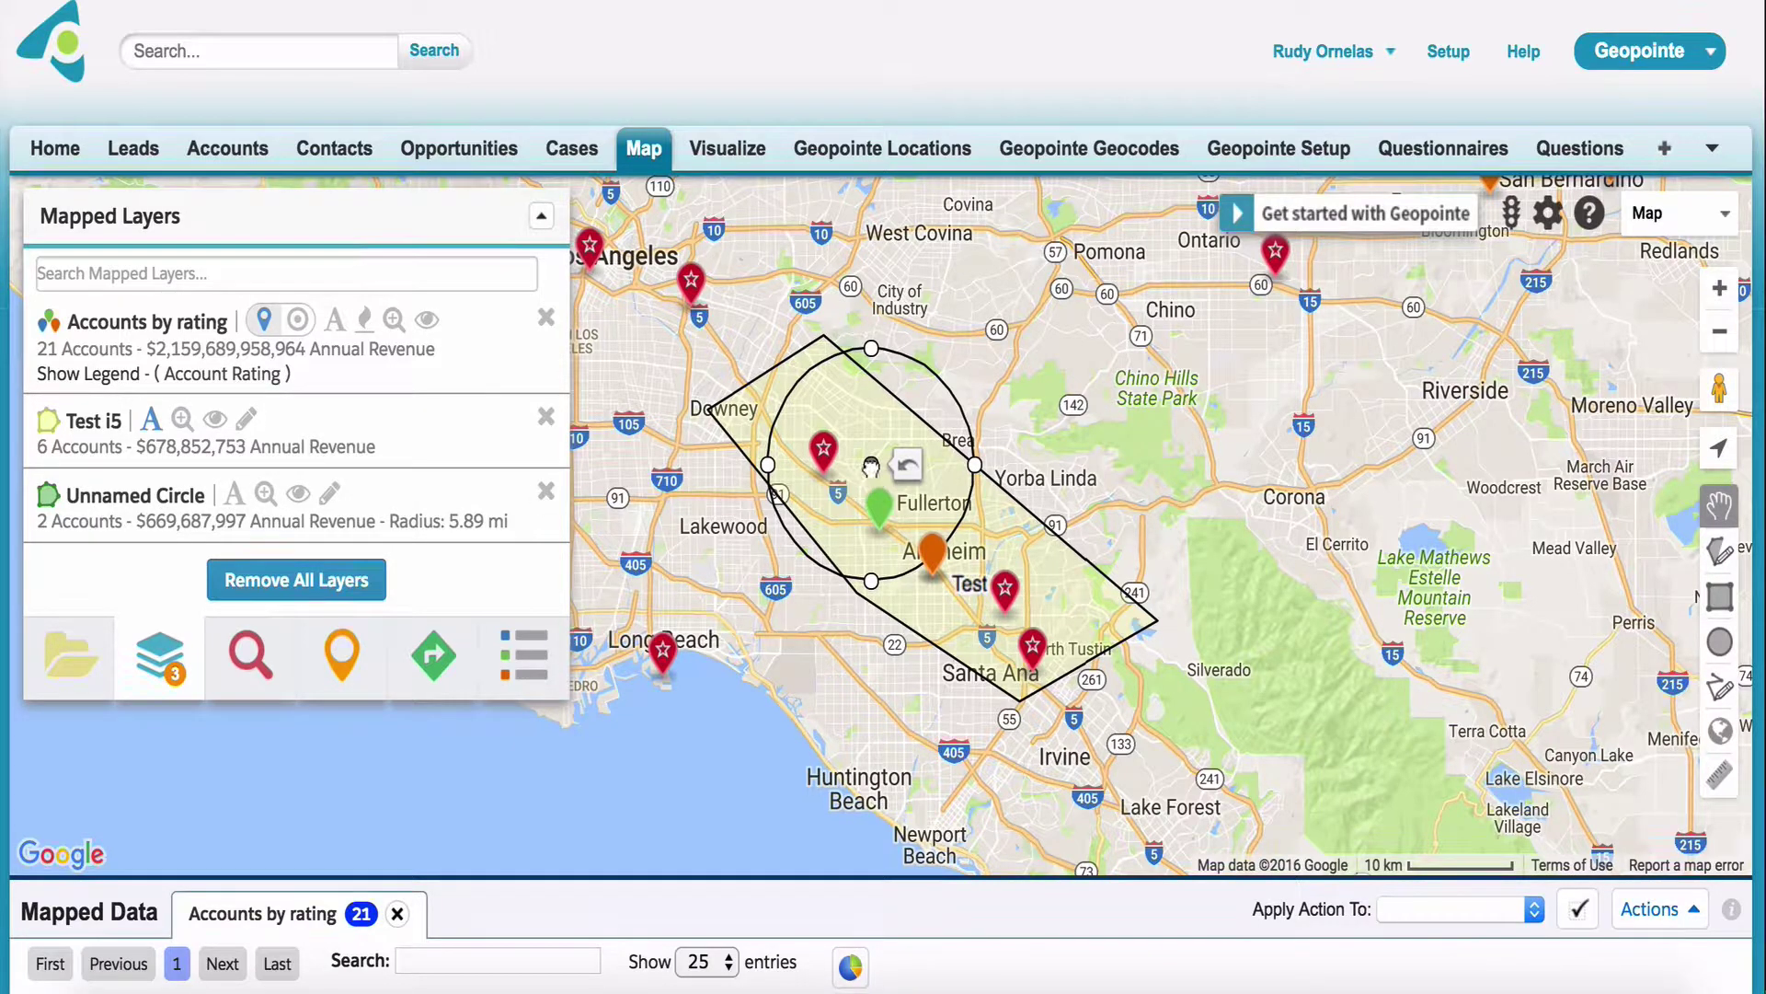
pyautogui.moveTo(872, 466); pyautogui.dragTo(651, 274)
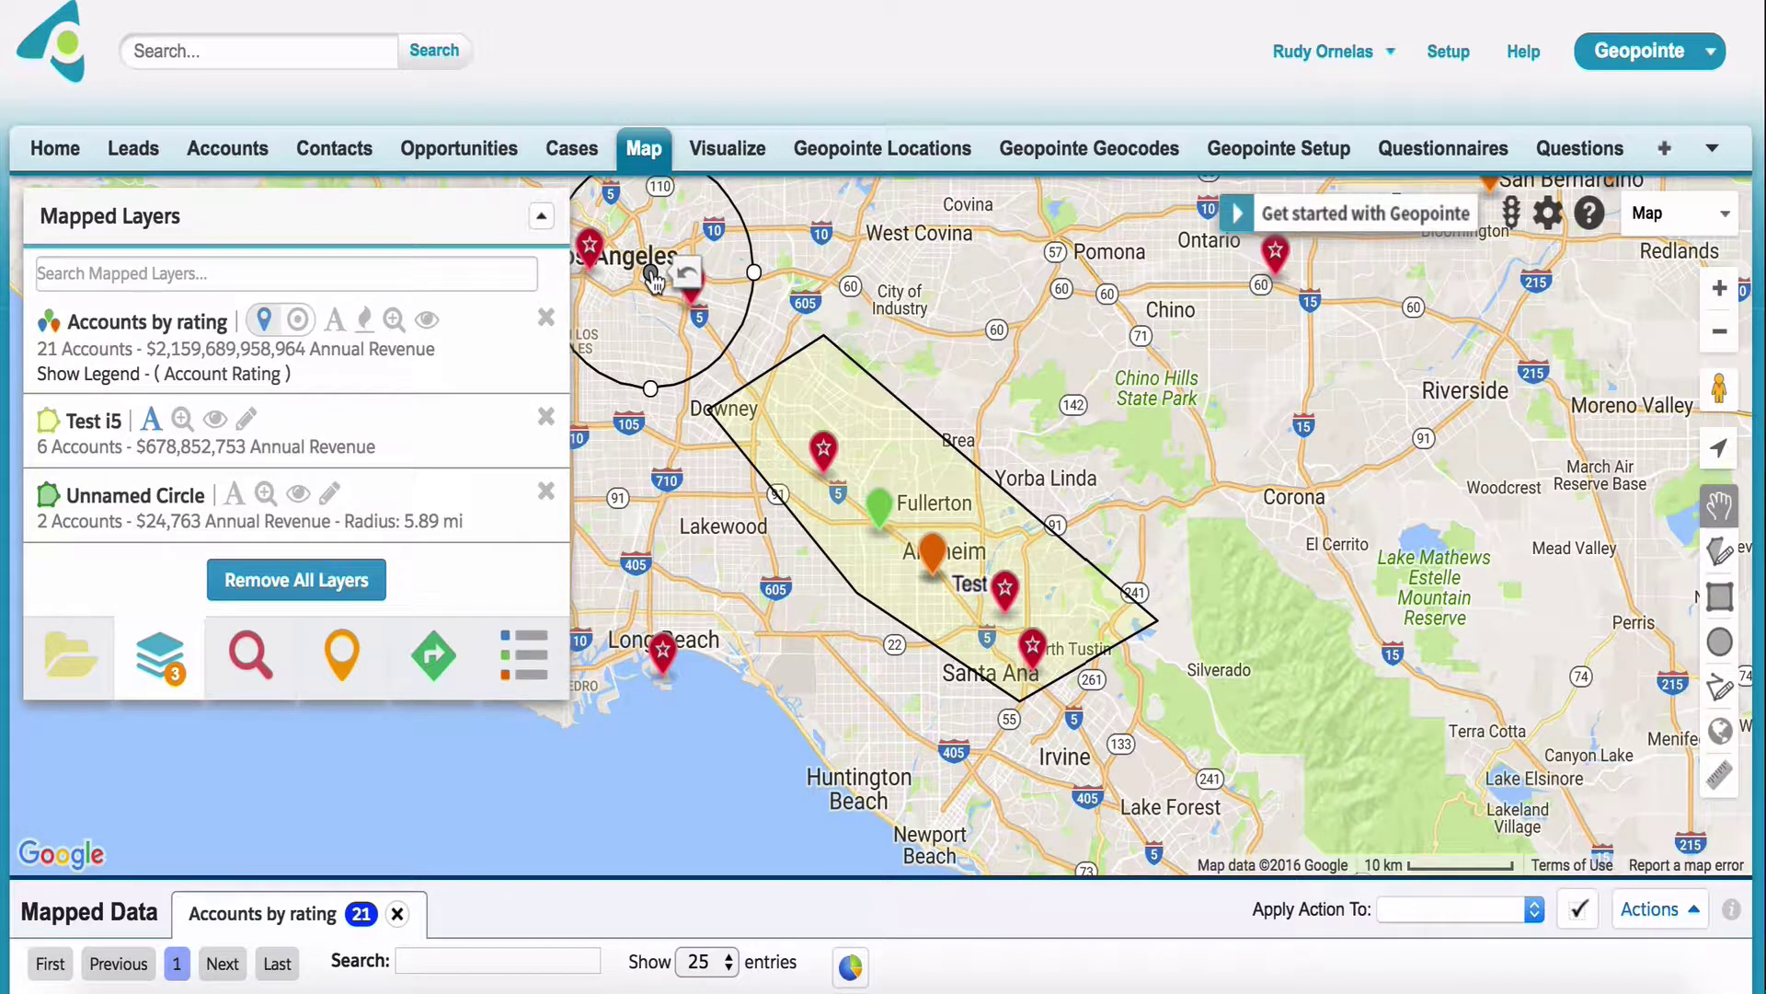
pyautogui.moveTo(654, 281); pyautogui.dragTo(665, 655)
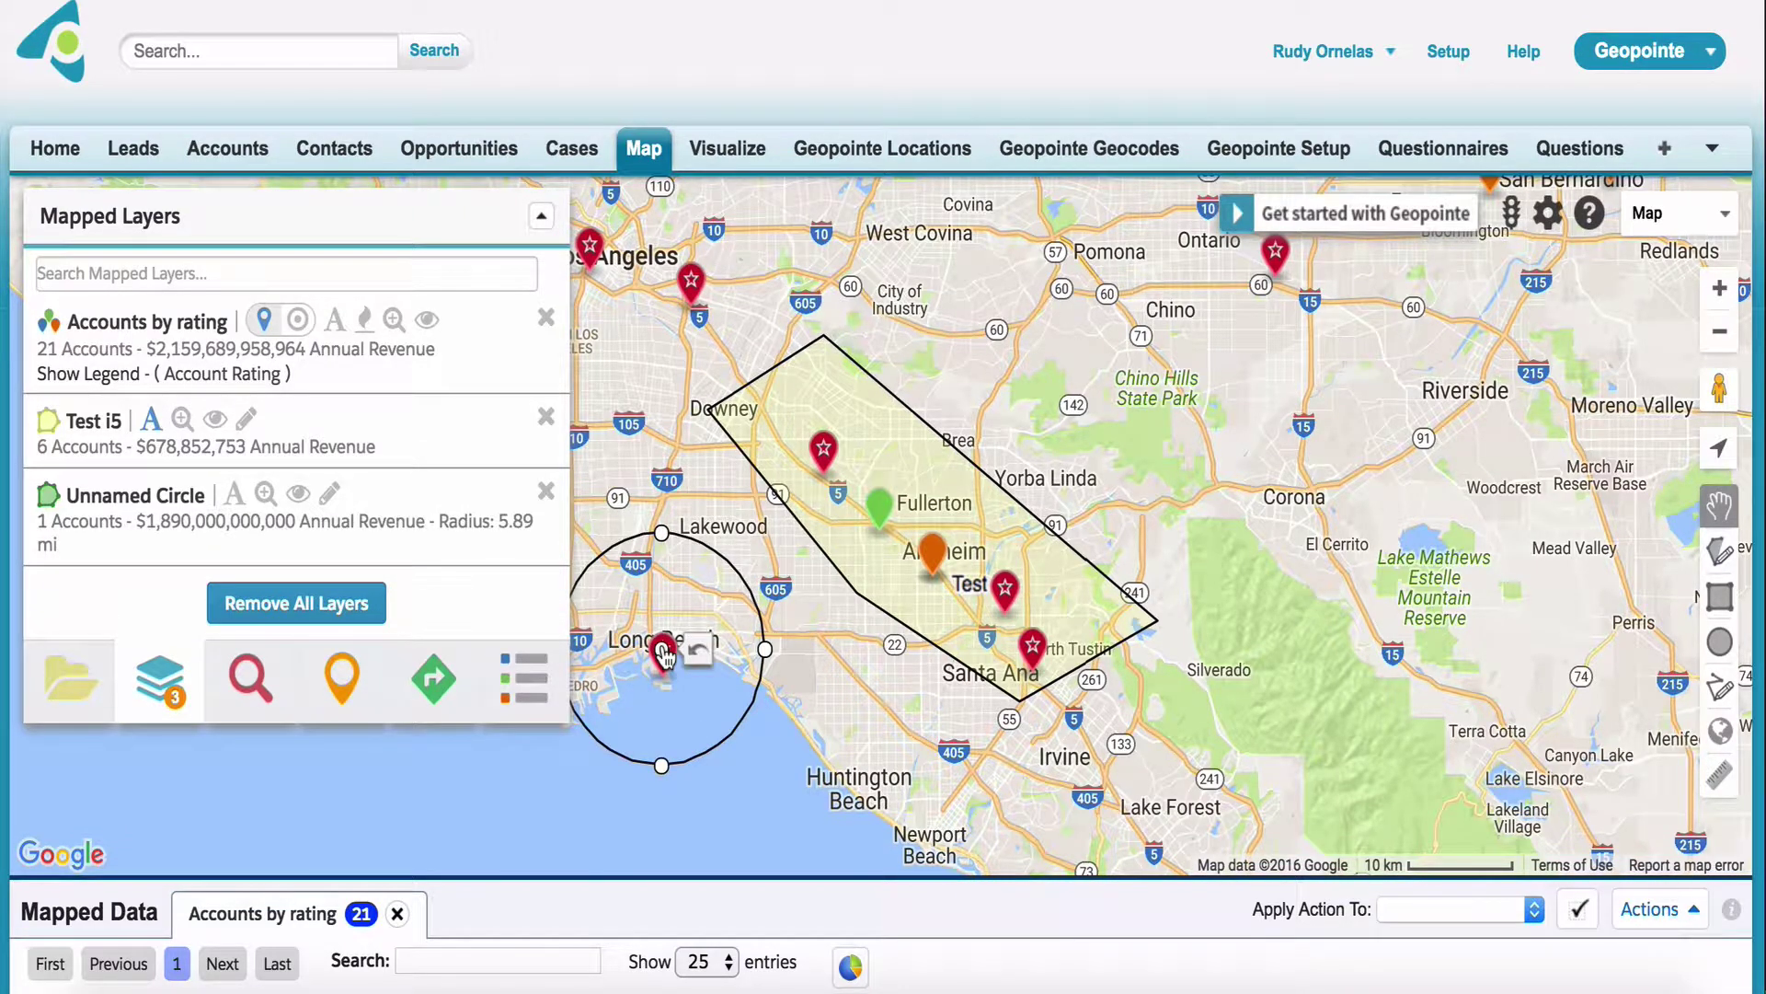
pyautogui.click(547, 494)
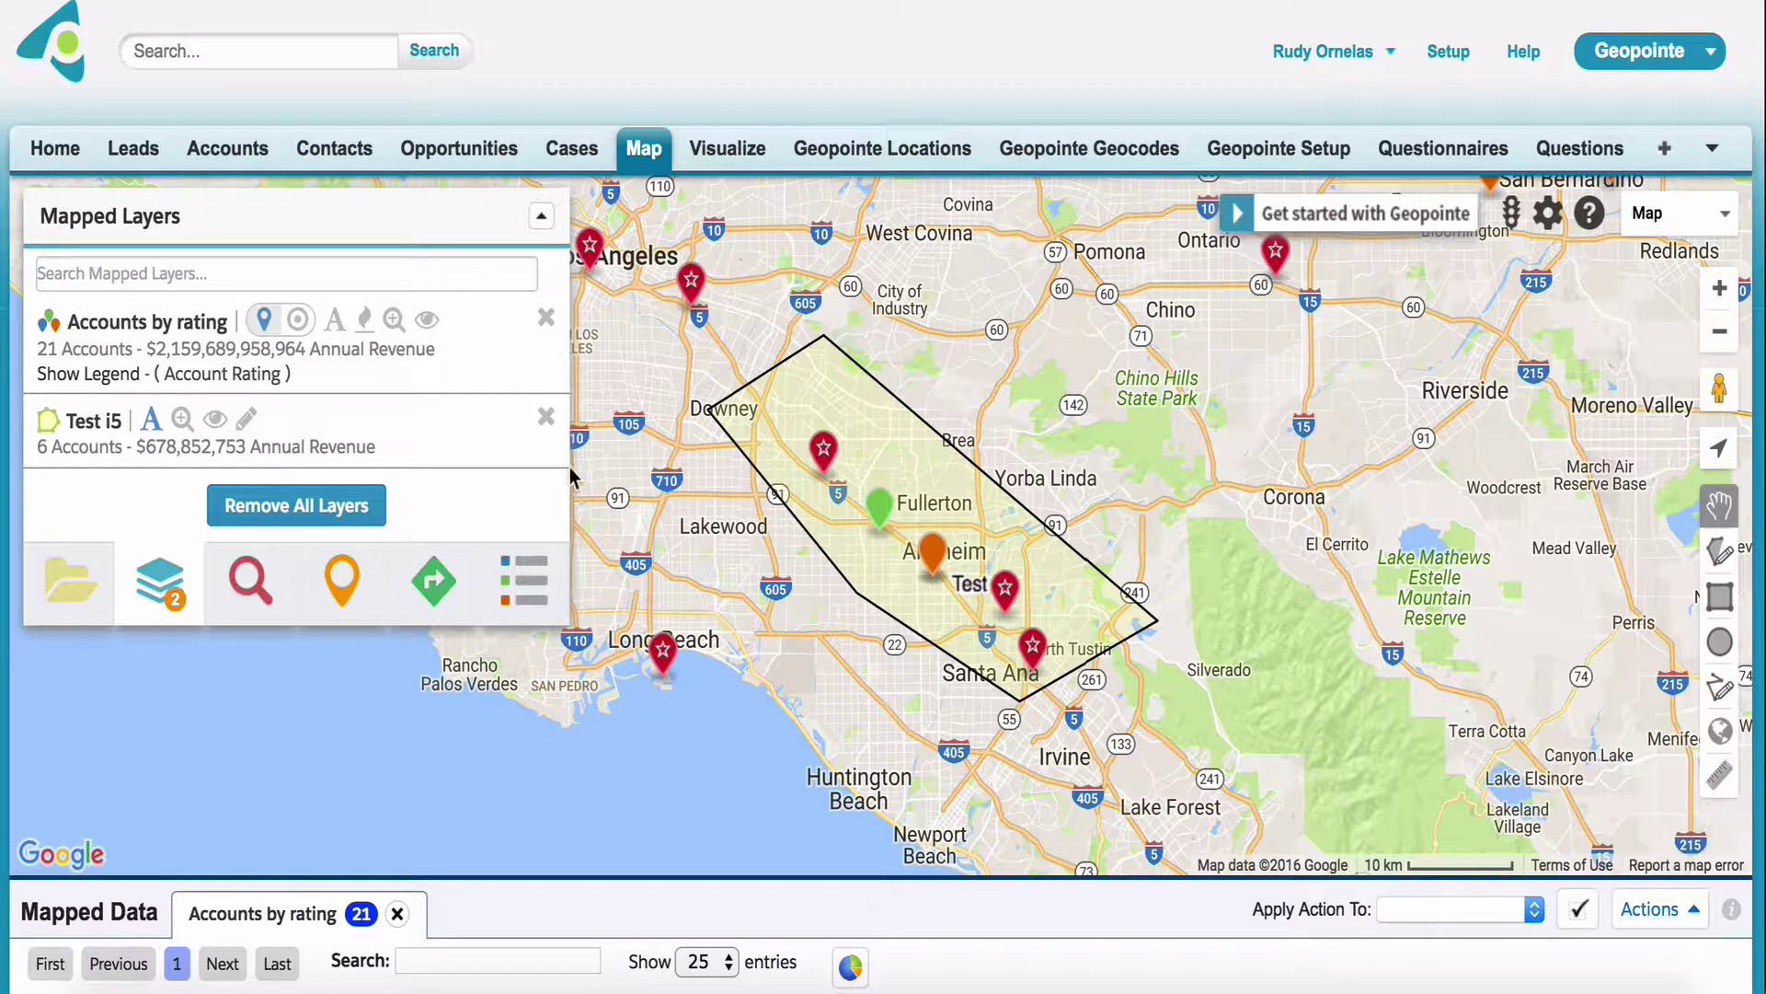
# Step: Set up a geo library shape 'zips LA' in Territories with ZIP Code (USPS) shape type
pyautogui.click(1722, 736)
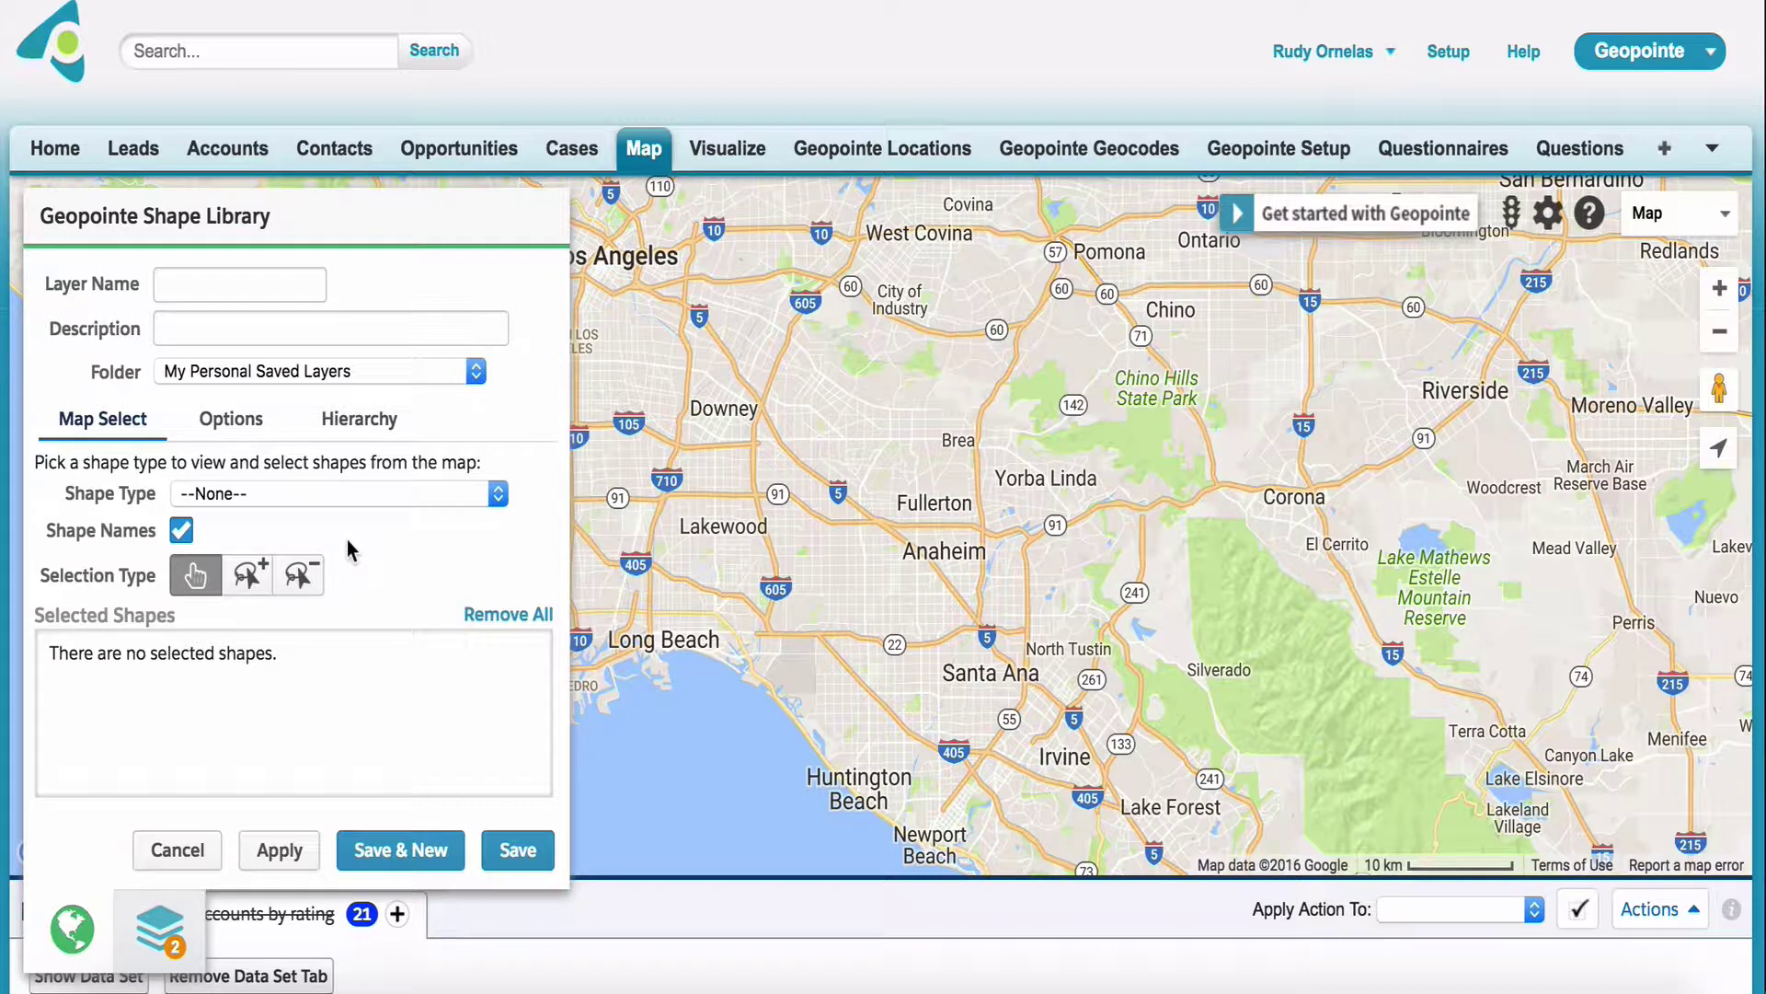
pyautogui.click(231, 287)
pyautogui.click(254, 371)
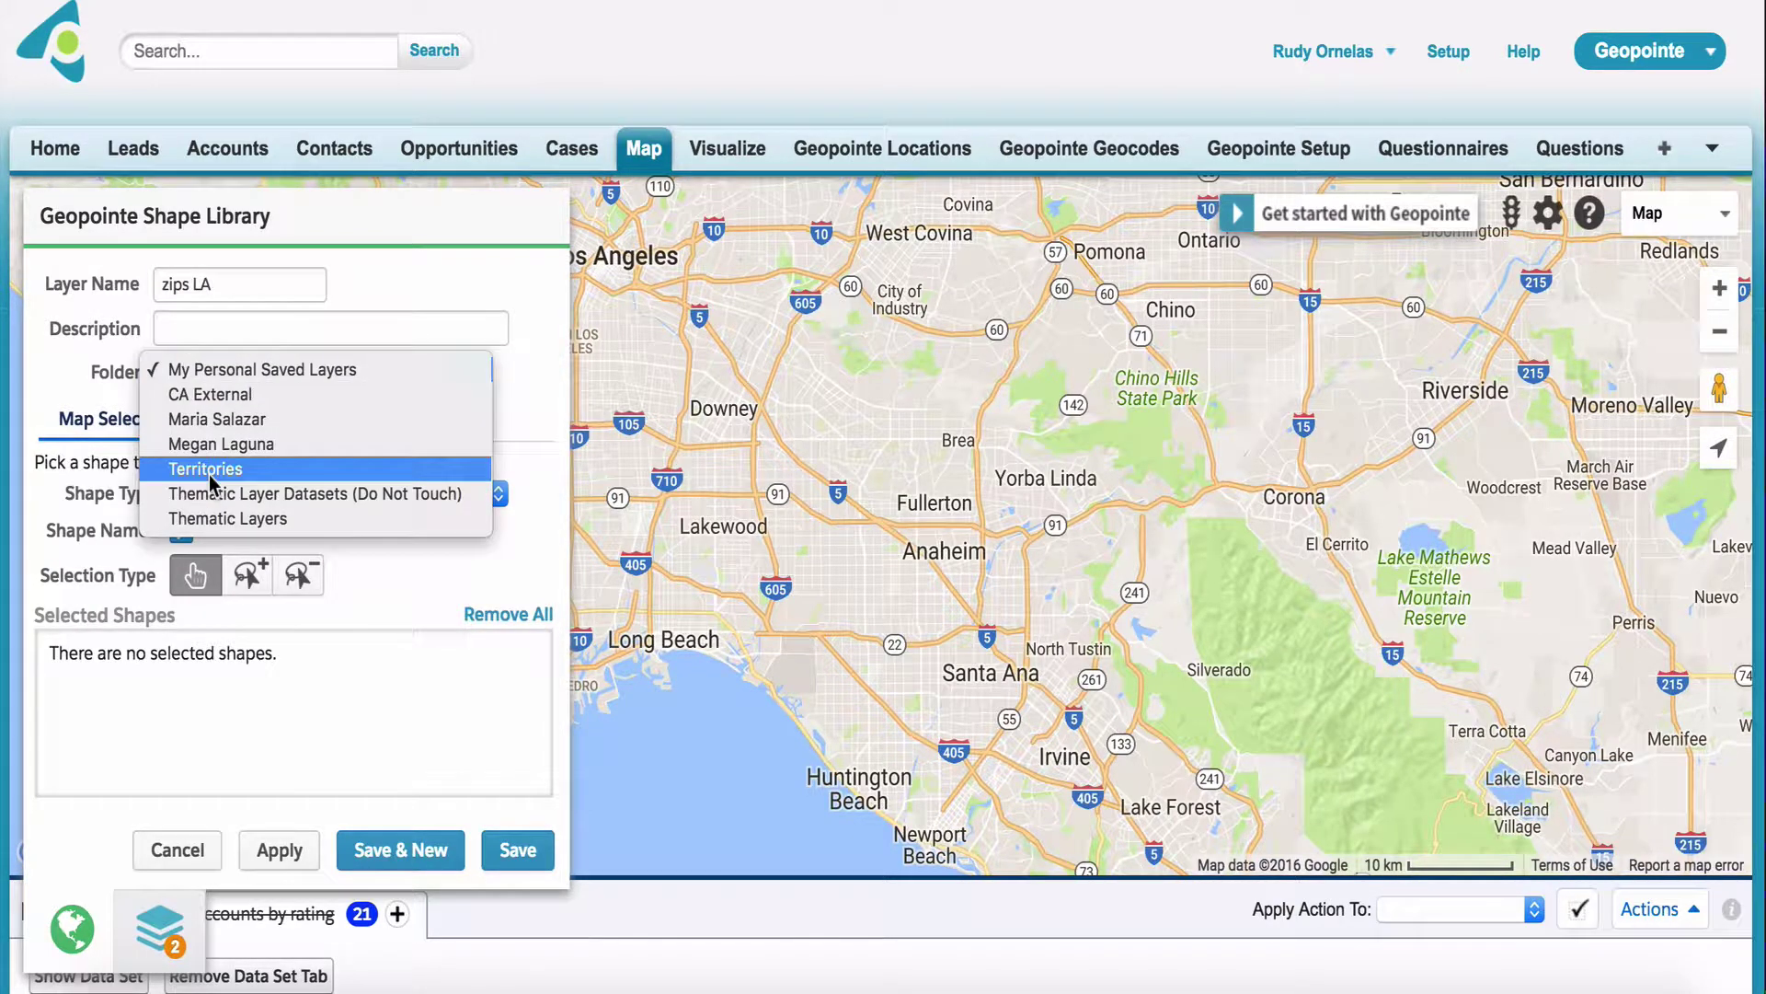
pyautogui.press('Escape')
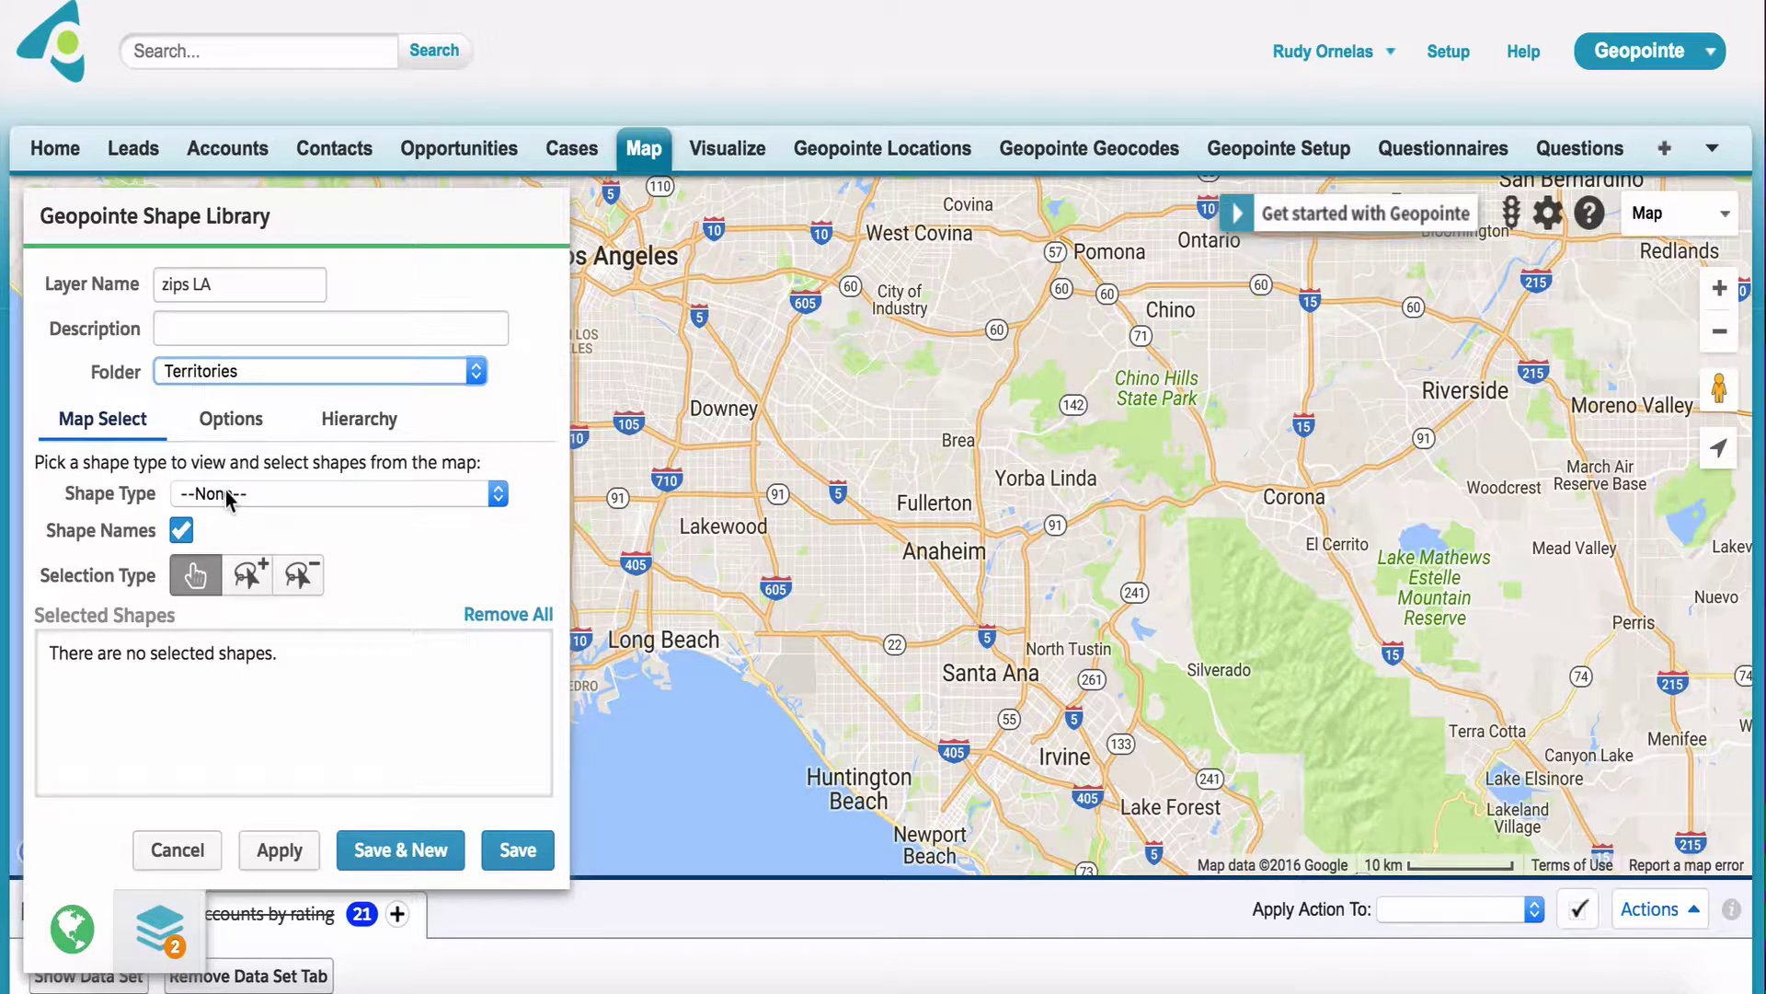
pyautogui.click(229, 498)
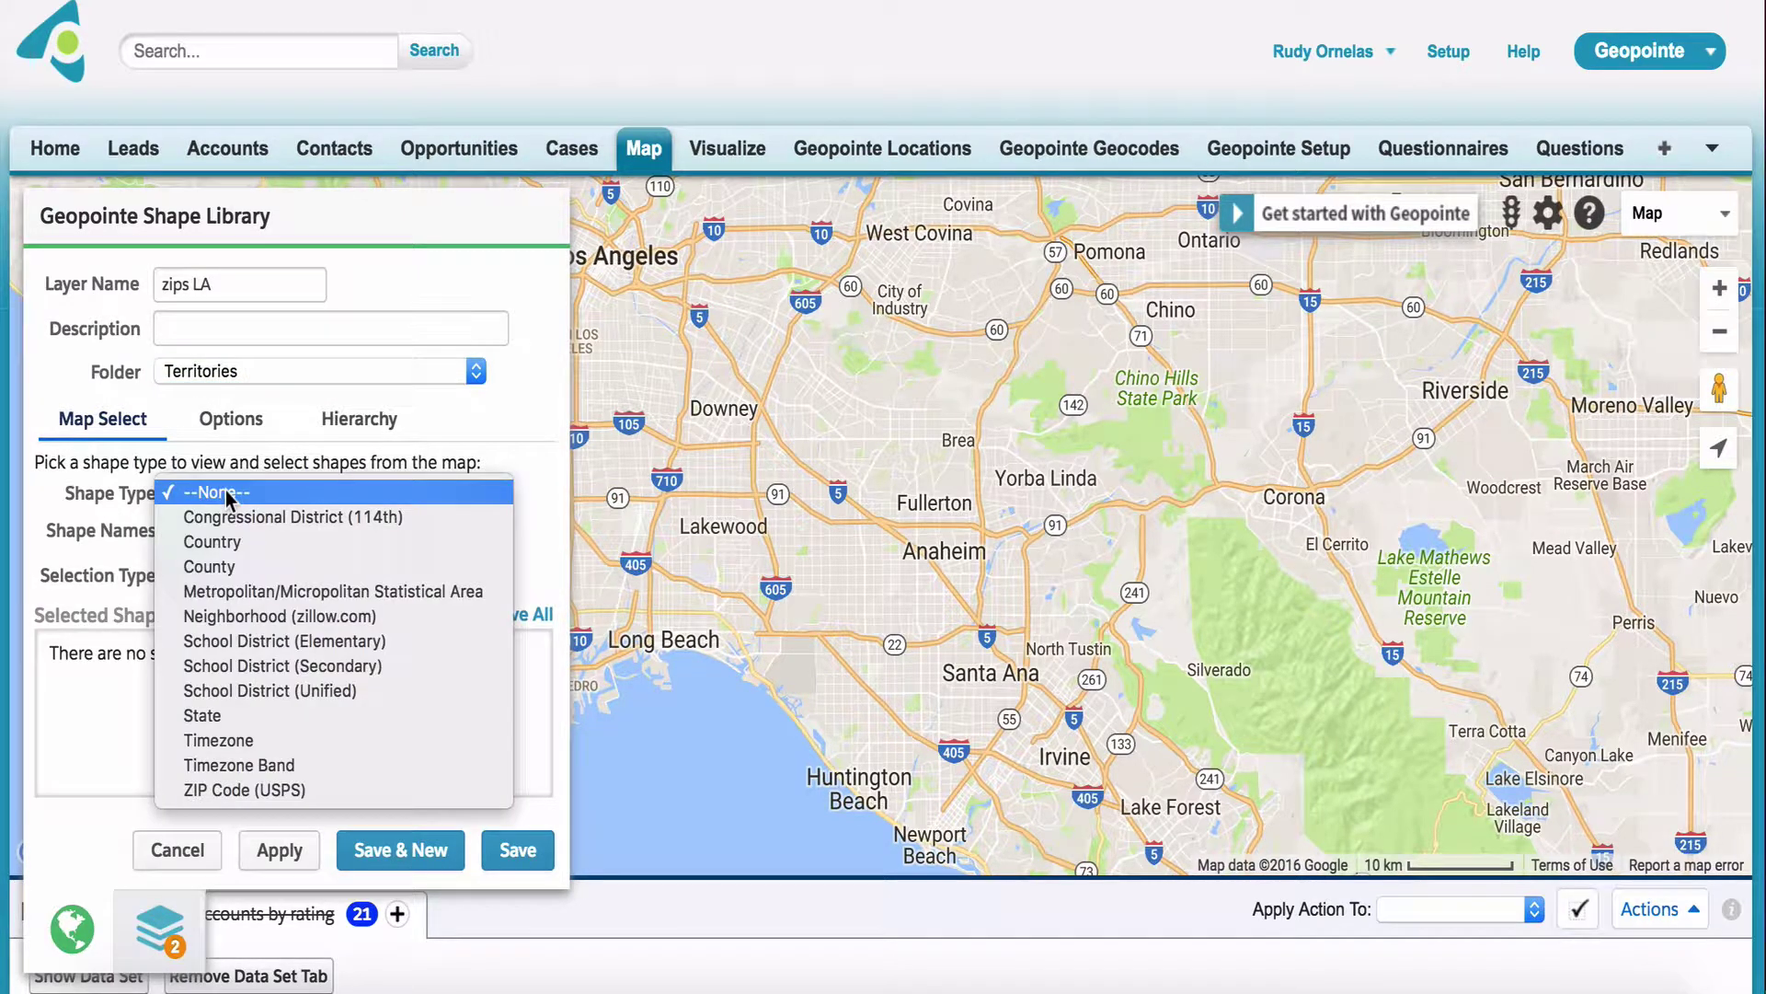
pyautogui.click(215, 789)
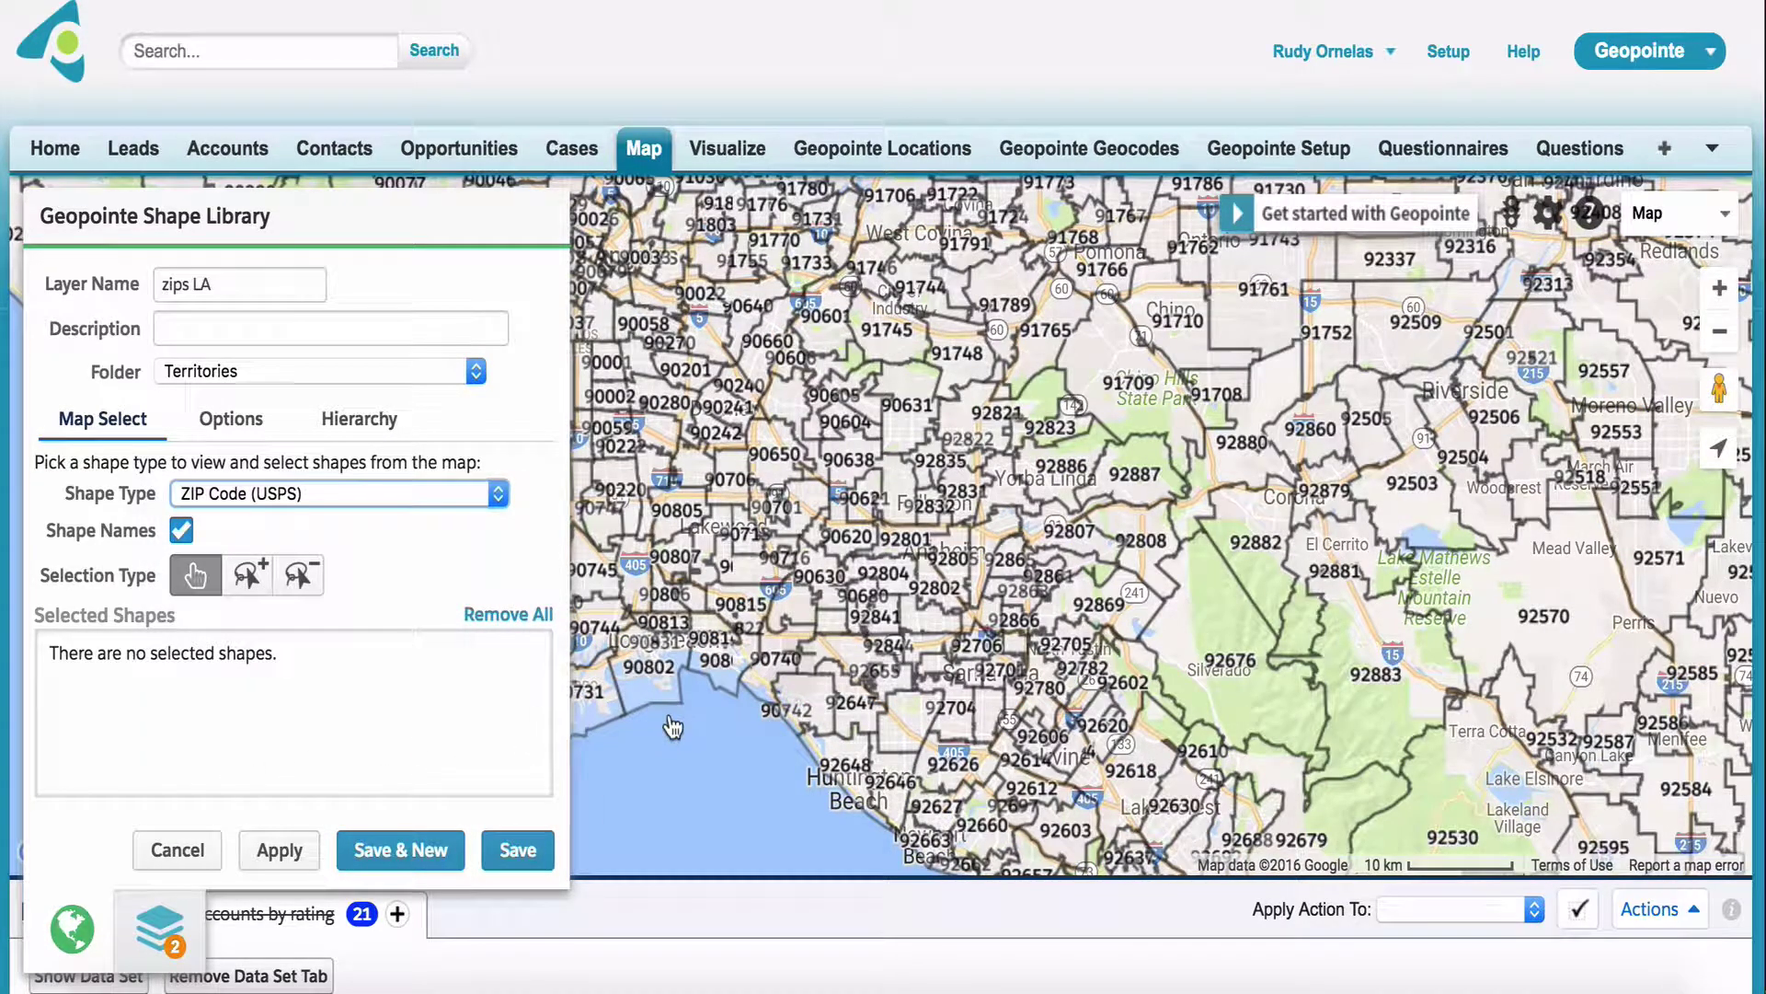
# Step: Lasso-select the Los Angeles–area ZIP codes and save the layer to the map
pyautogui.click(248, 577)
pyautogui.moveTo(713, 722)
pyautogui.mouseDown()
pyautogui.moveTo(685, 451)
pyautogui.moveTo(1196, 237)
pyautogui.moveTo(1436, 441)
pyautogui.moveTo(825, 805)
pyautogui.moveTo(704, 707)
pyautogui.mouseUp()
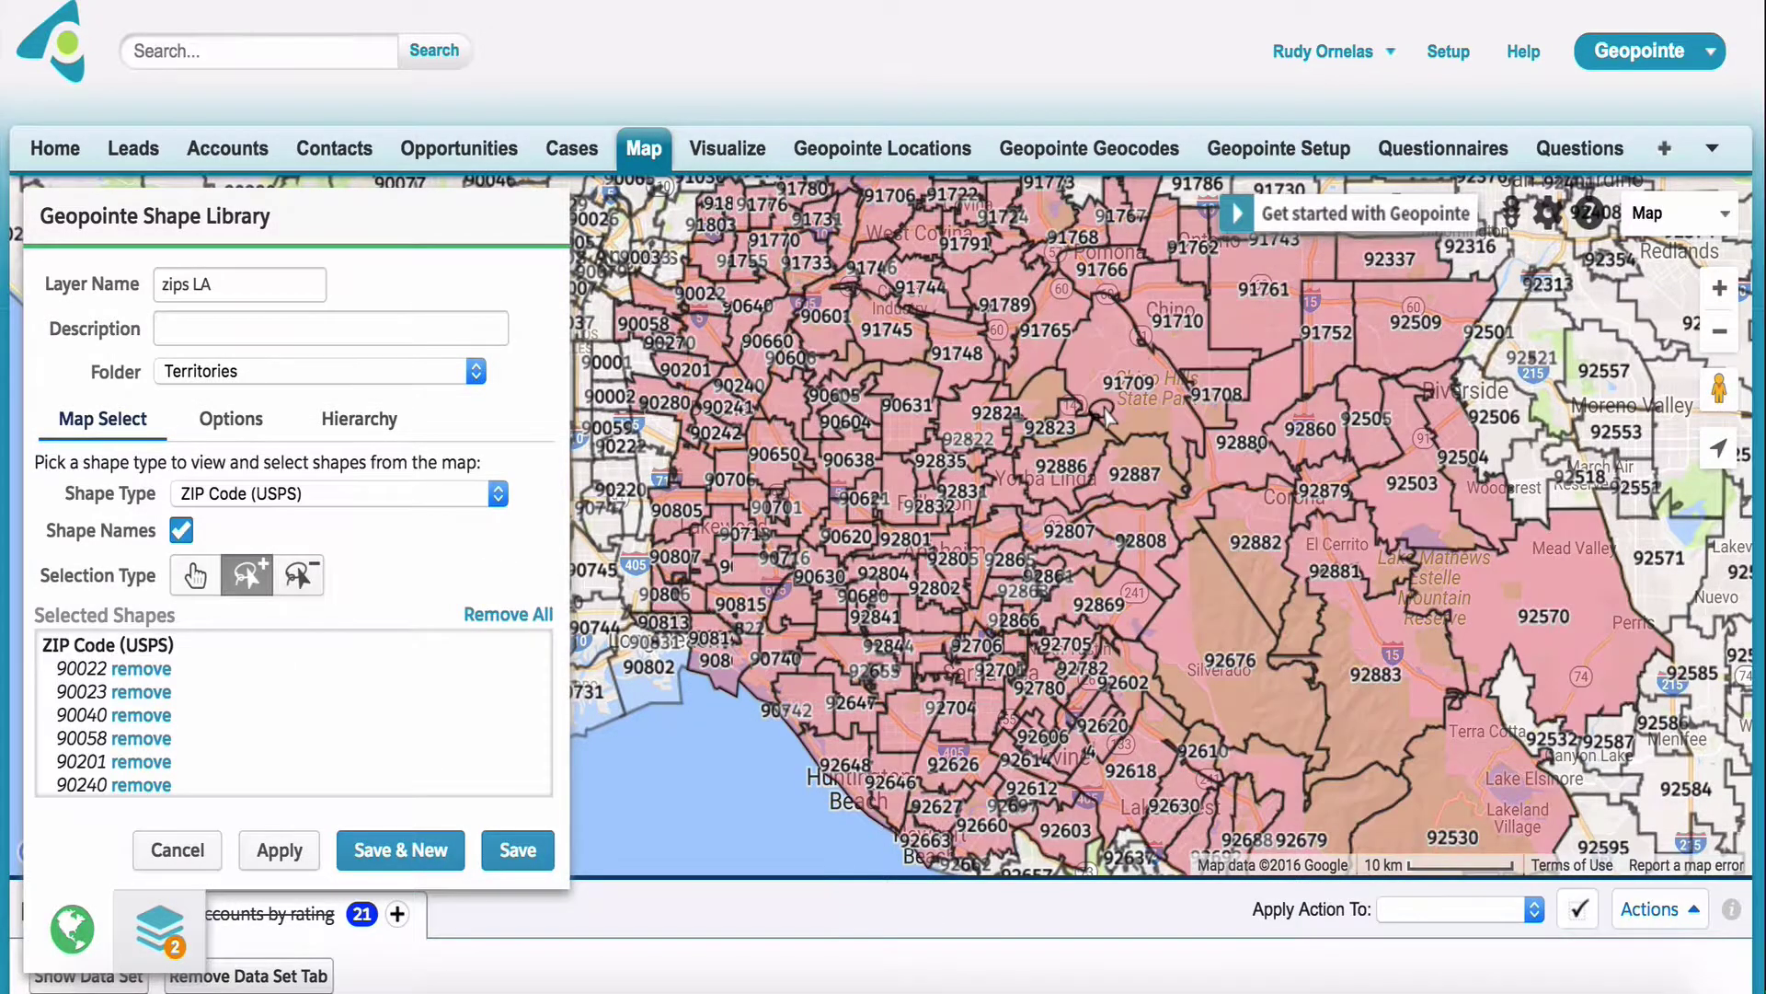
pyautogui.click(521, 846)
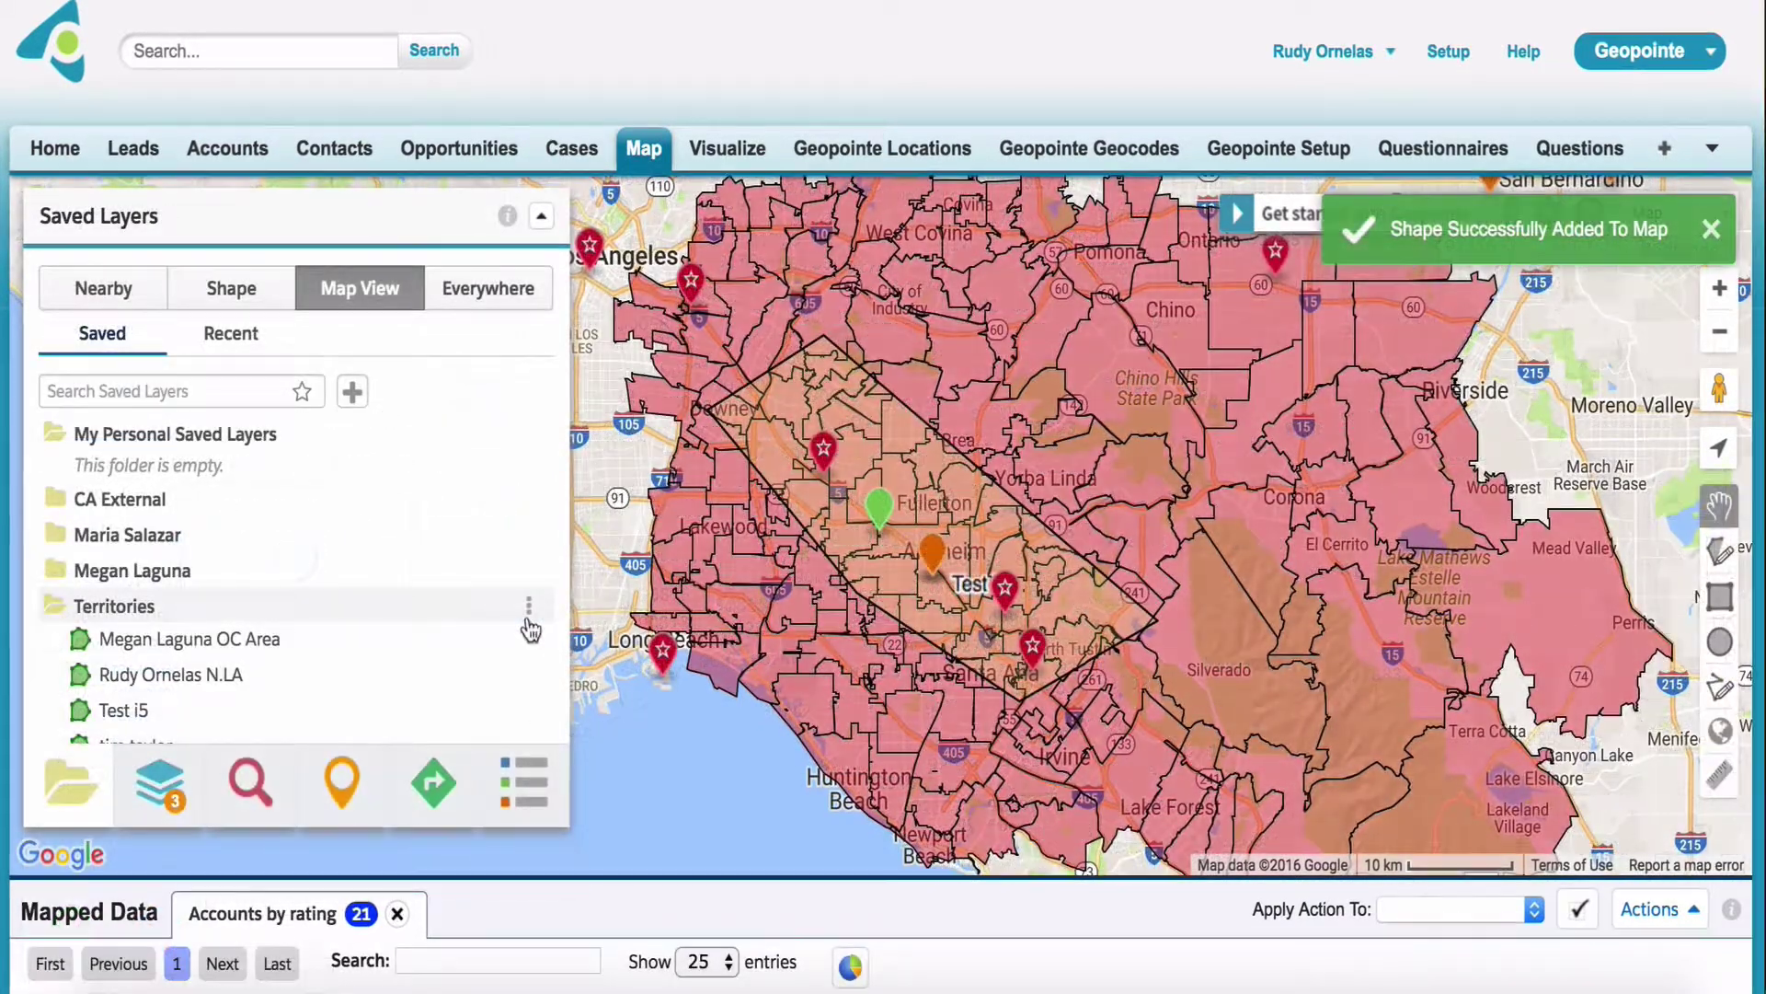
# Step: Hide the Test i5 territory and bring up the actions for ZIP area 91761
pyautogui.click(171, 789)
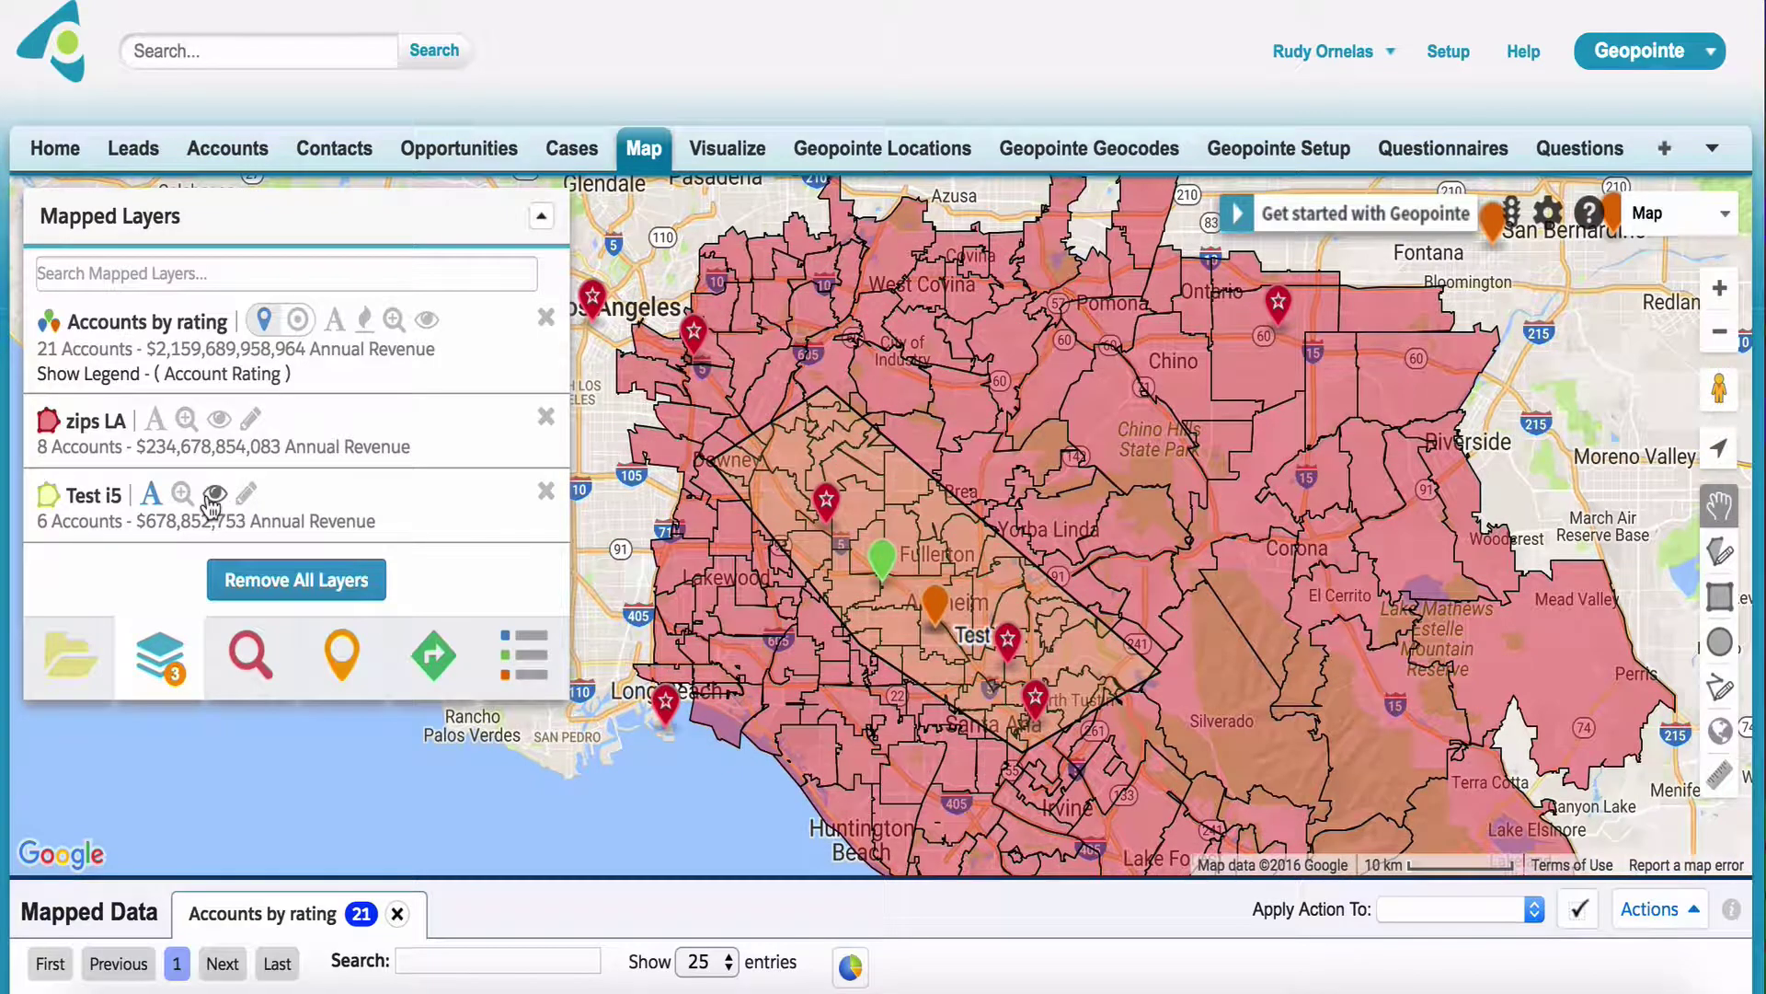
pyautogui.click(215, 496)
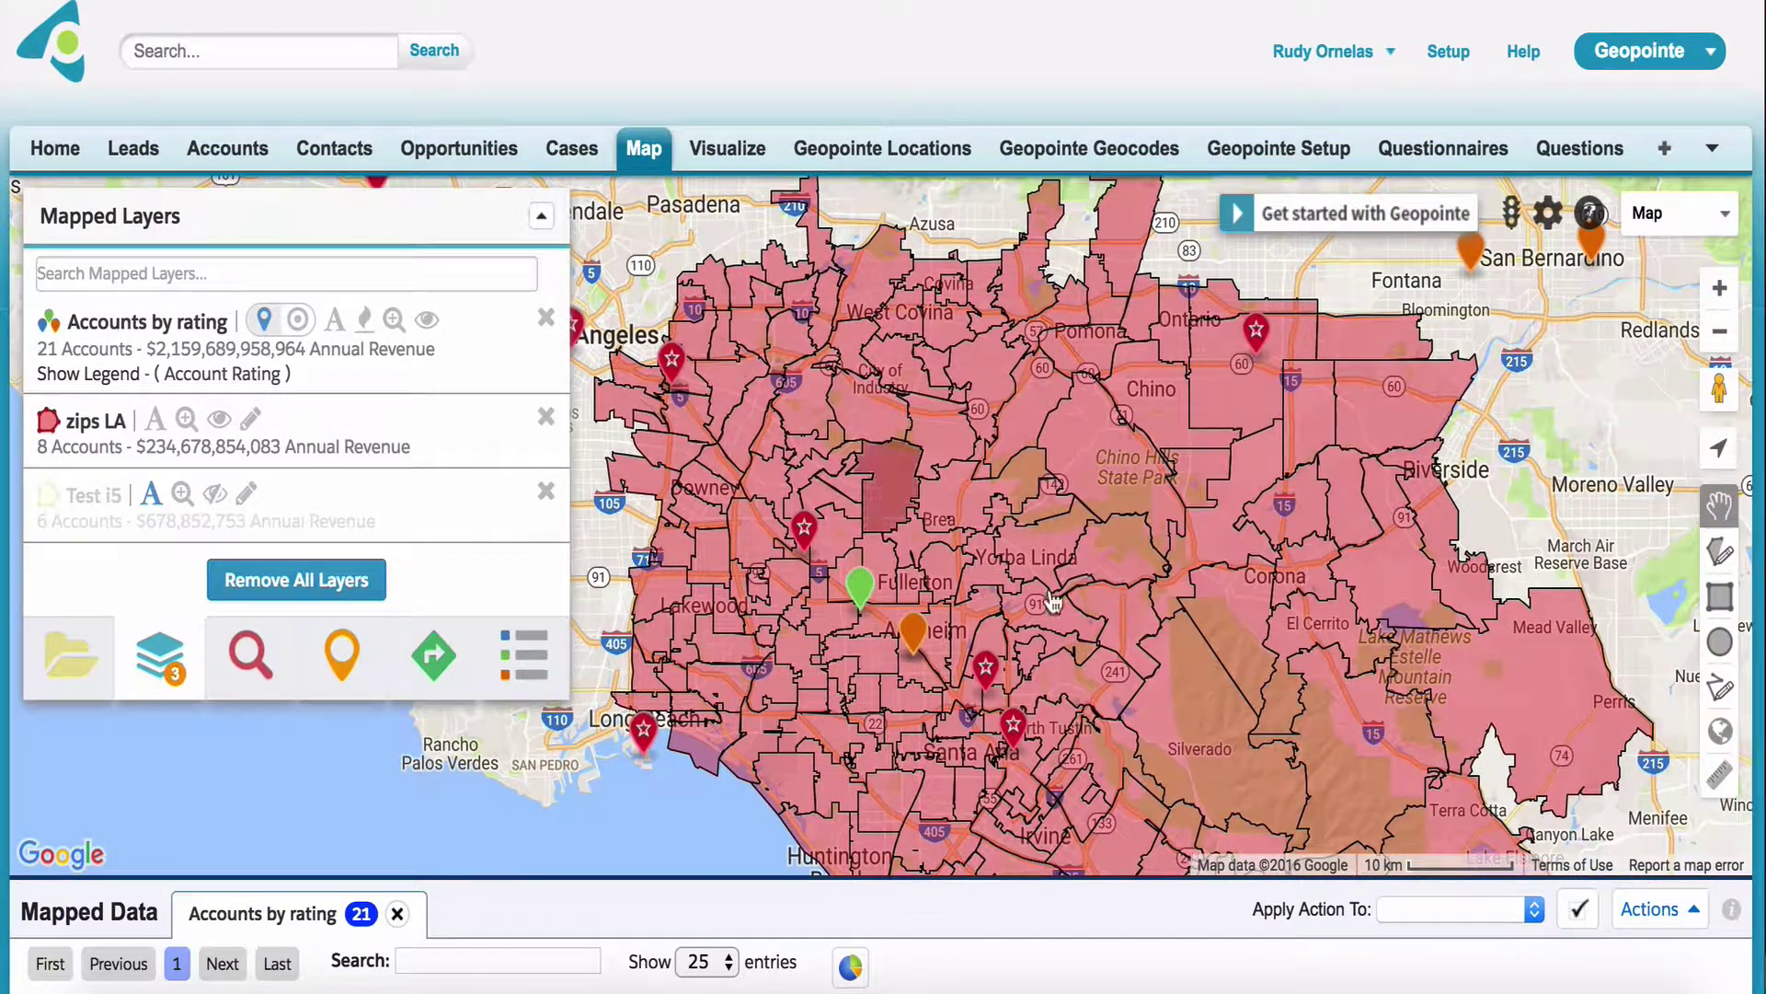
pyautogui.click(1233, 371)
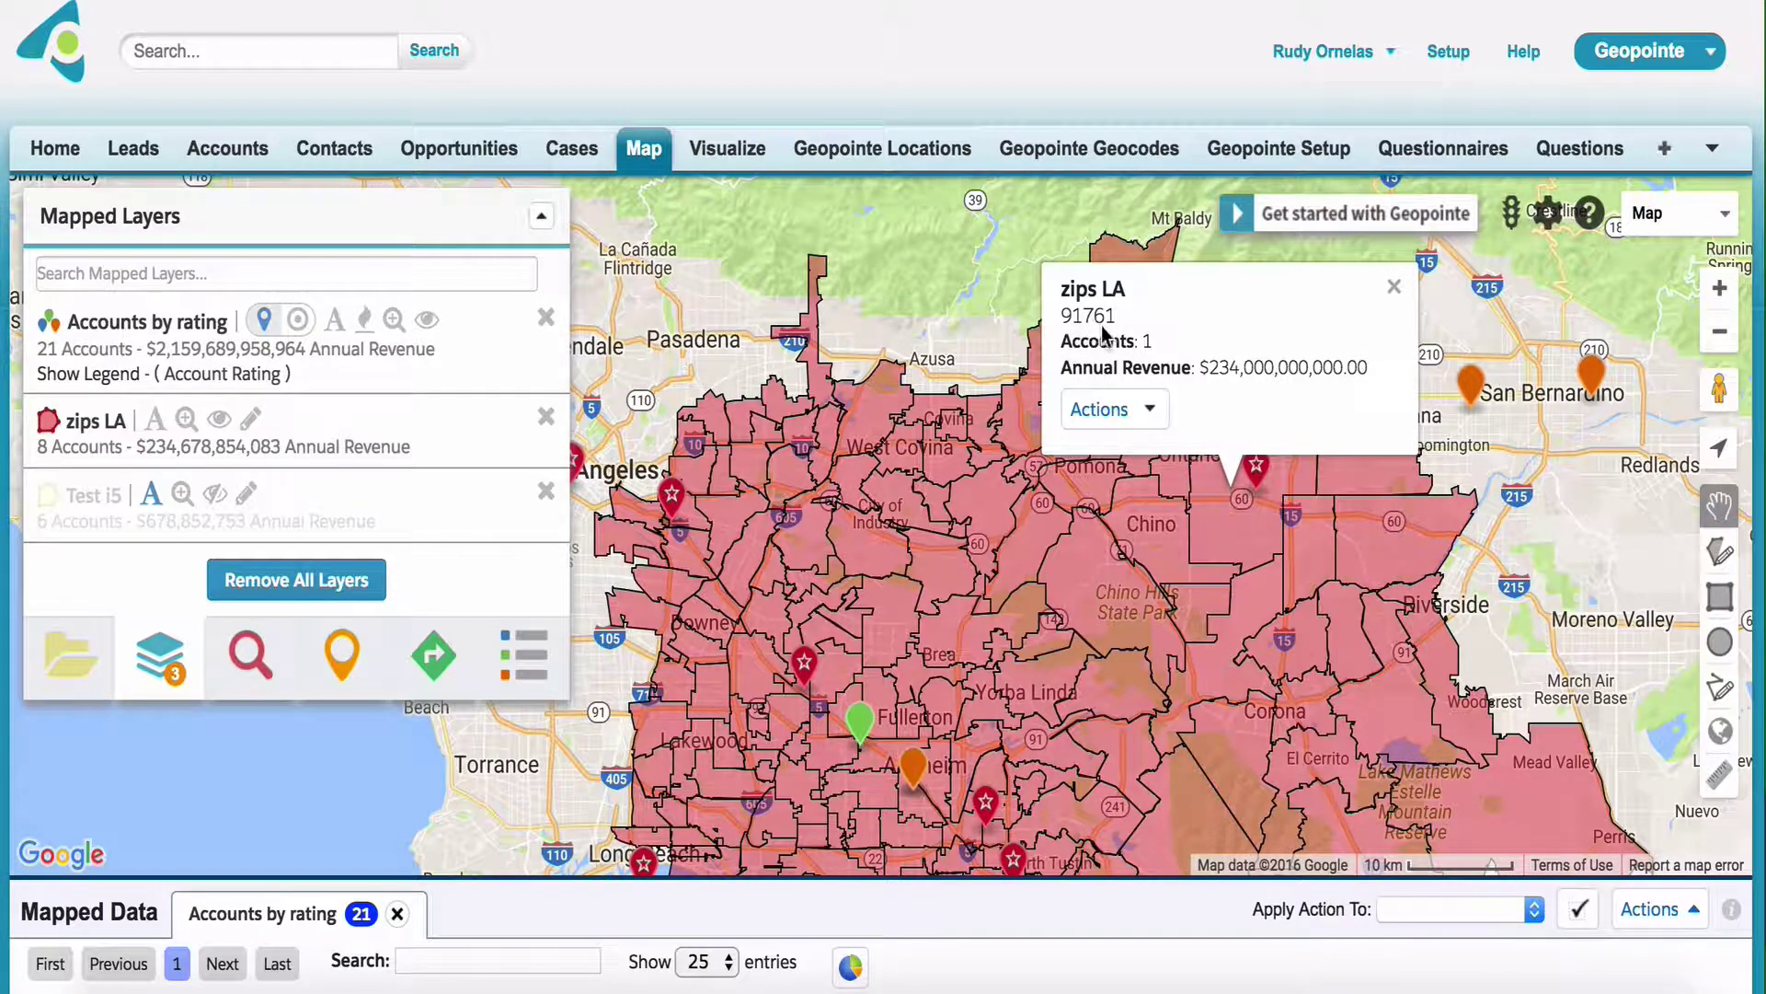
pyautogui.click(1151, 414)
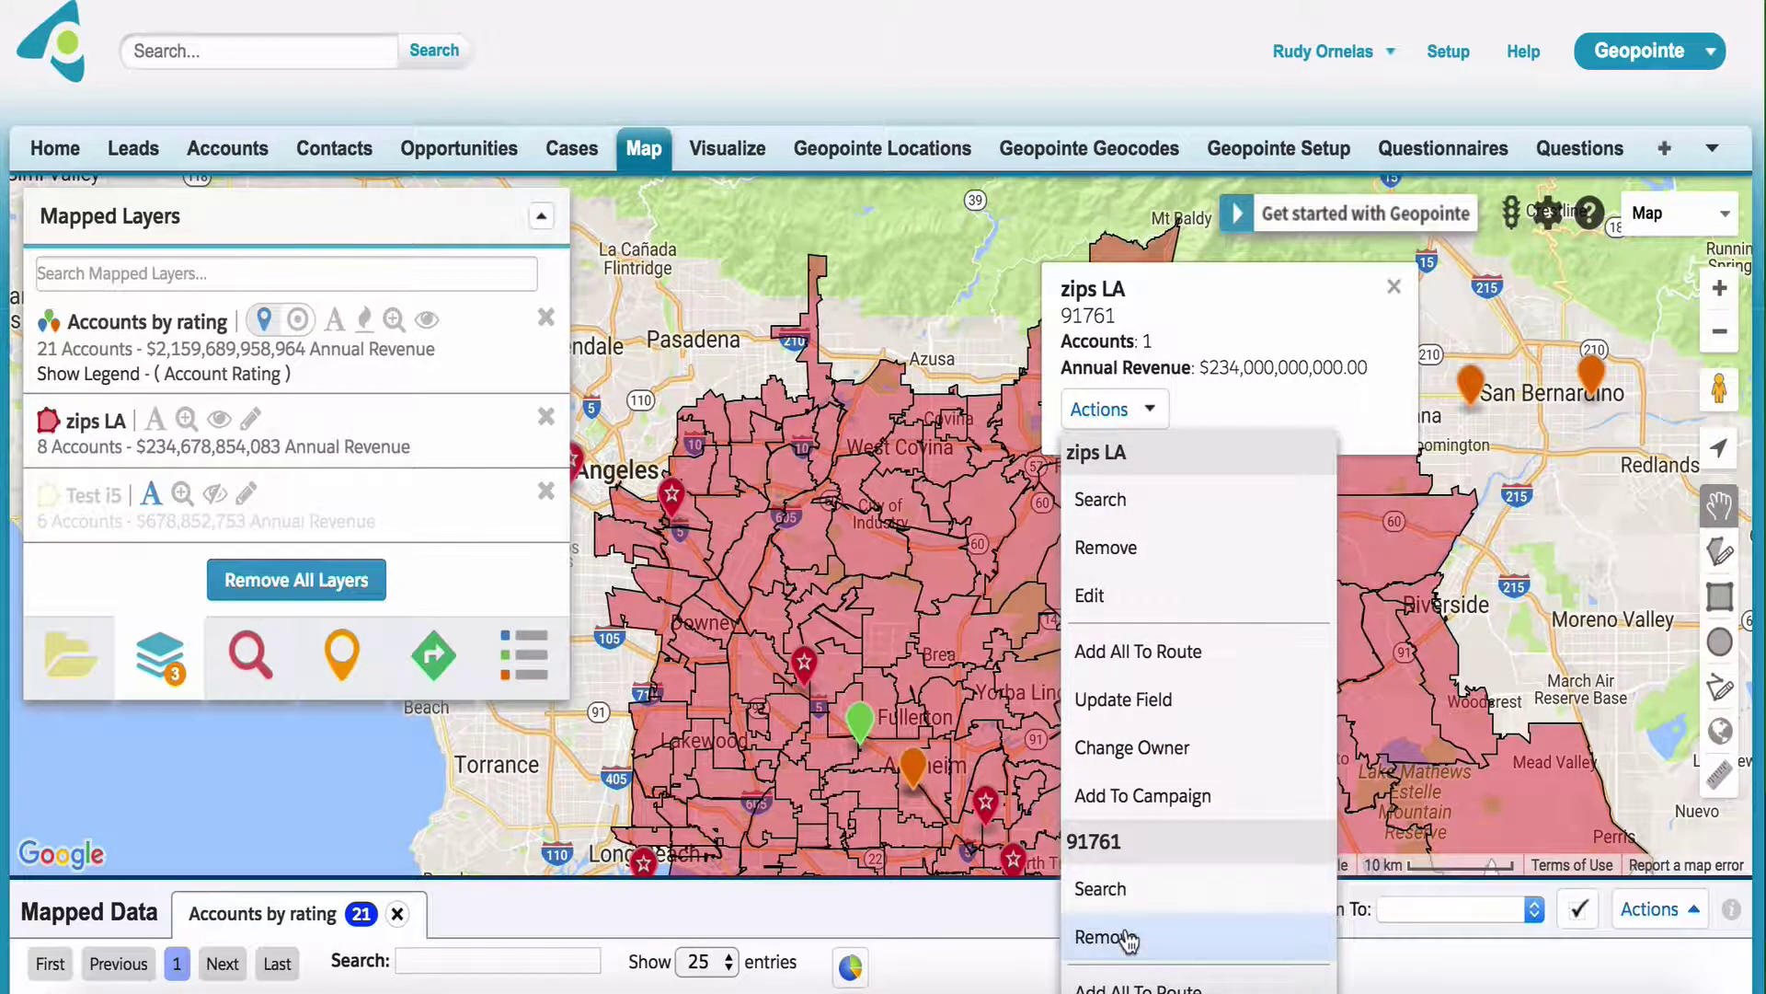
# Step: Star Test i5, zips LA and Accounts by rating in the Saved Layers library
pyautogui.click(81, 679)
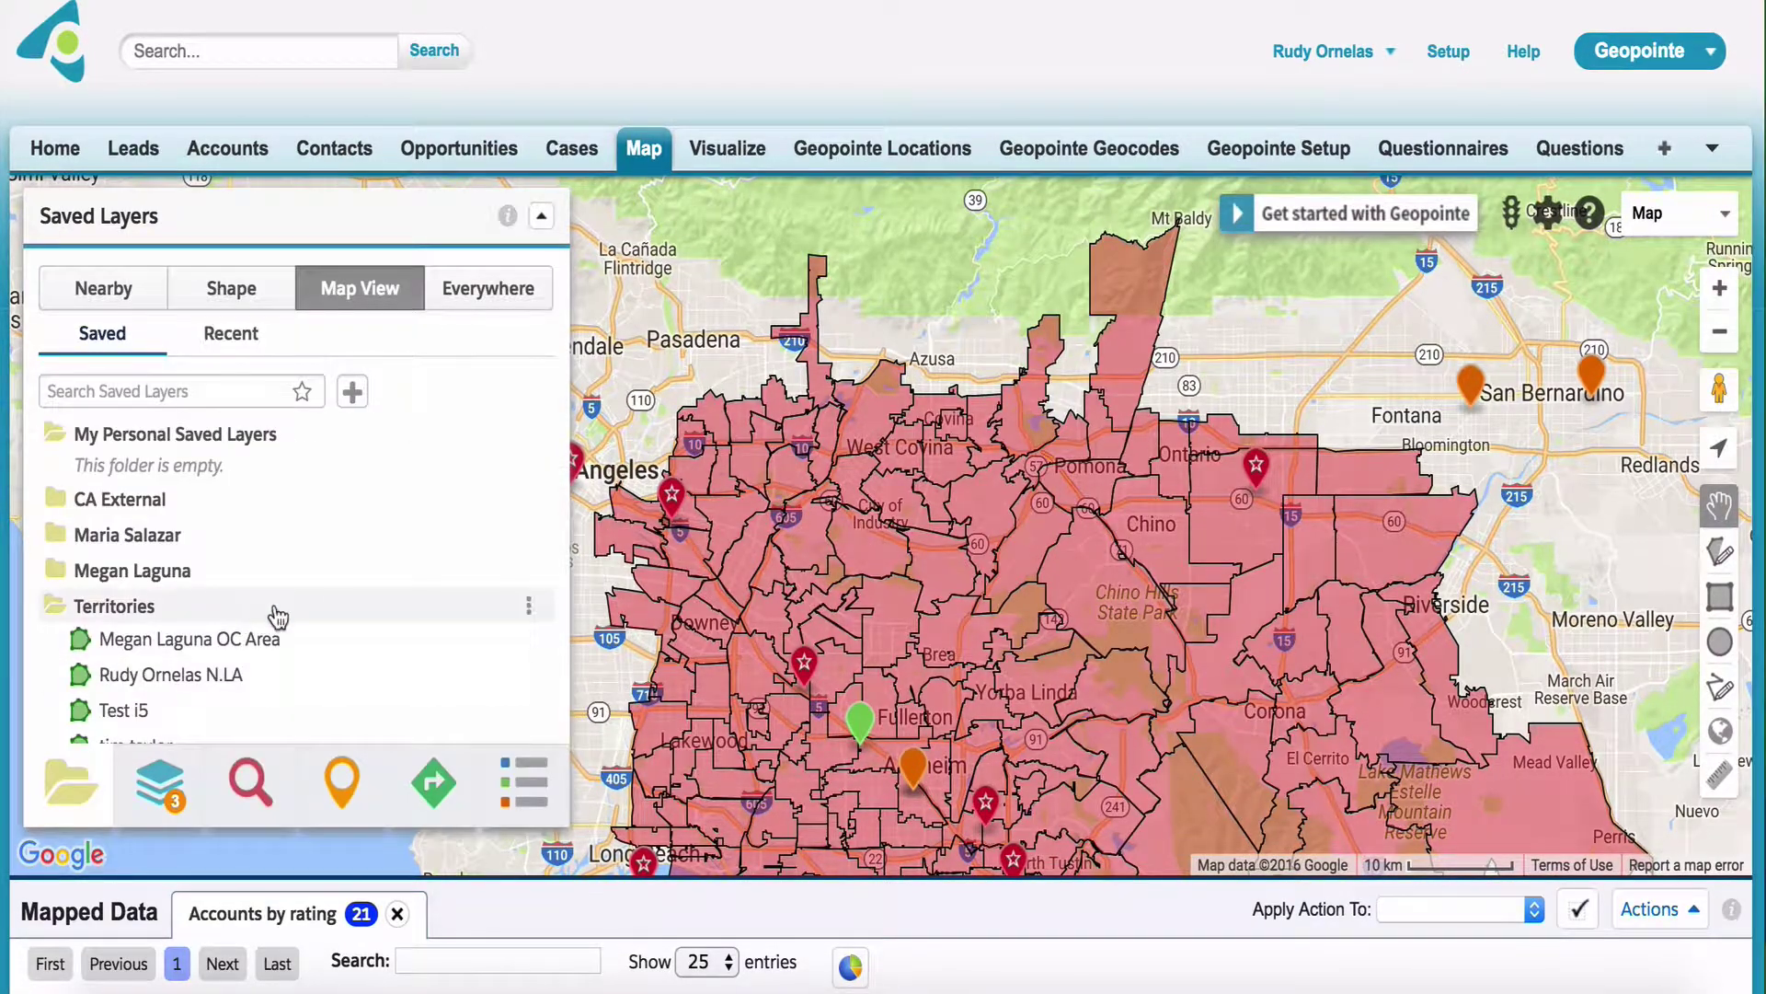
pyautogui.scroll(-2, 341, 614)
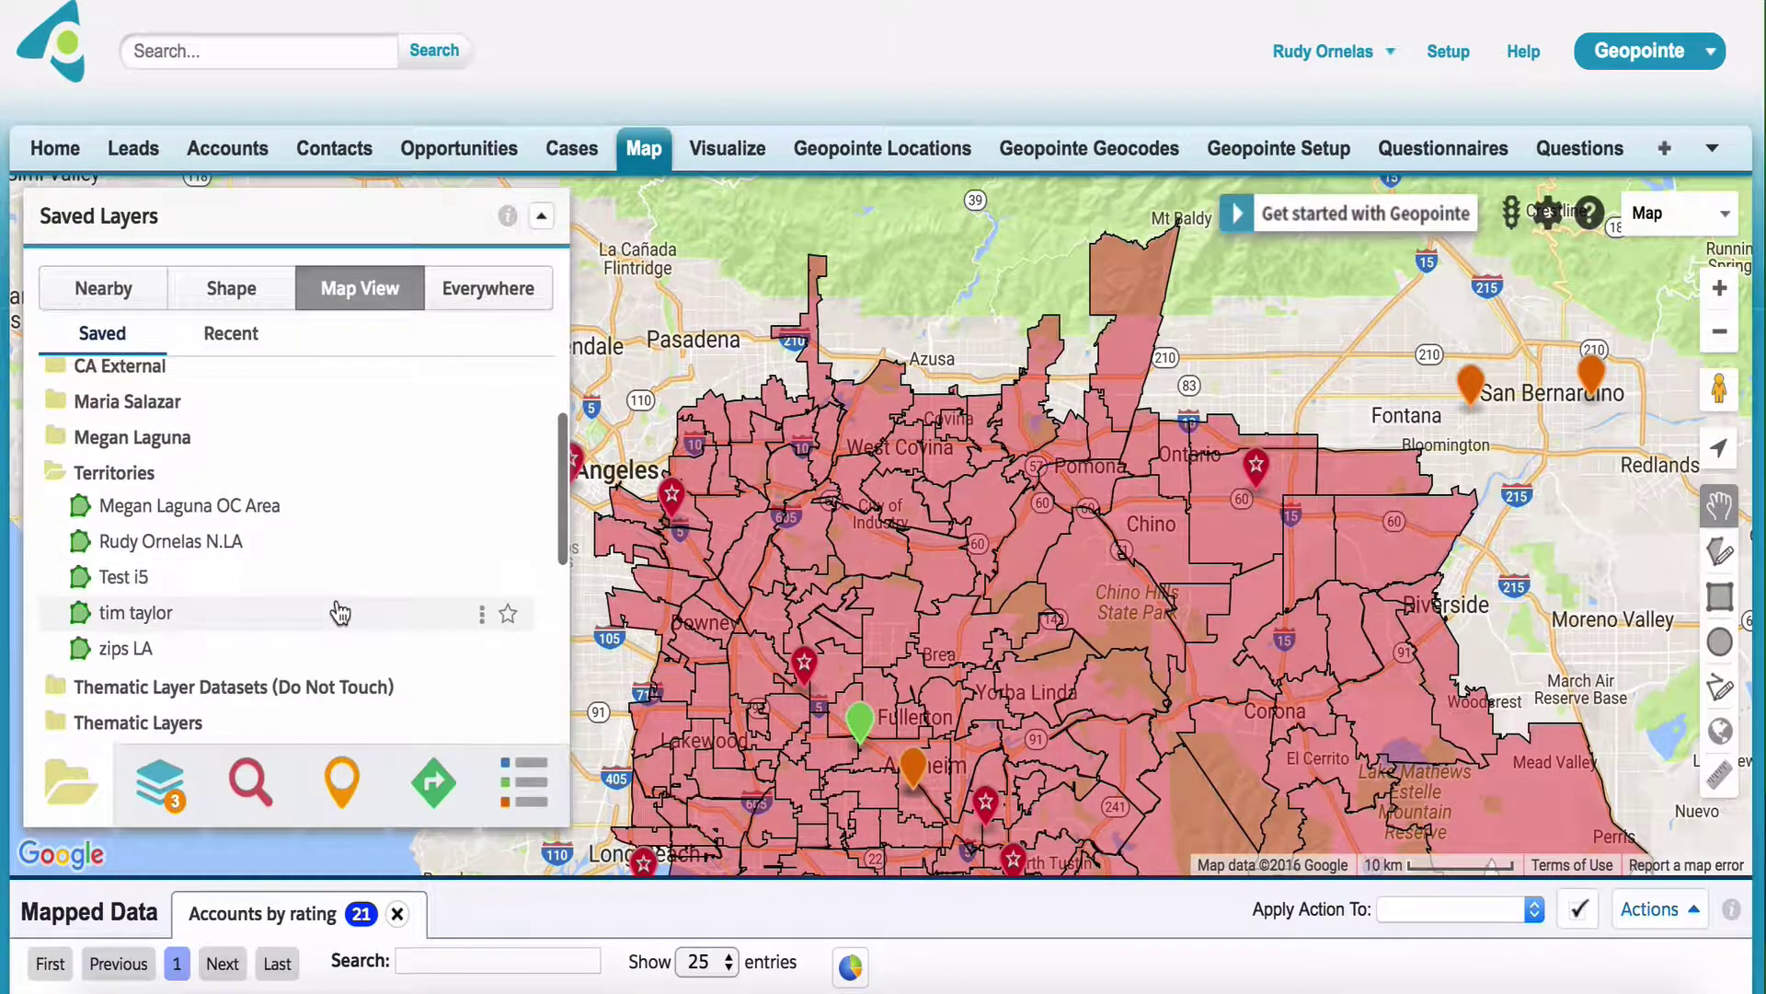
pyautogui.scroll(2, 340, 613)
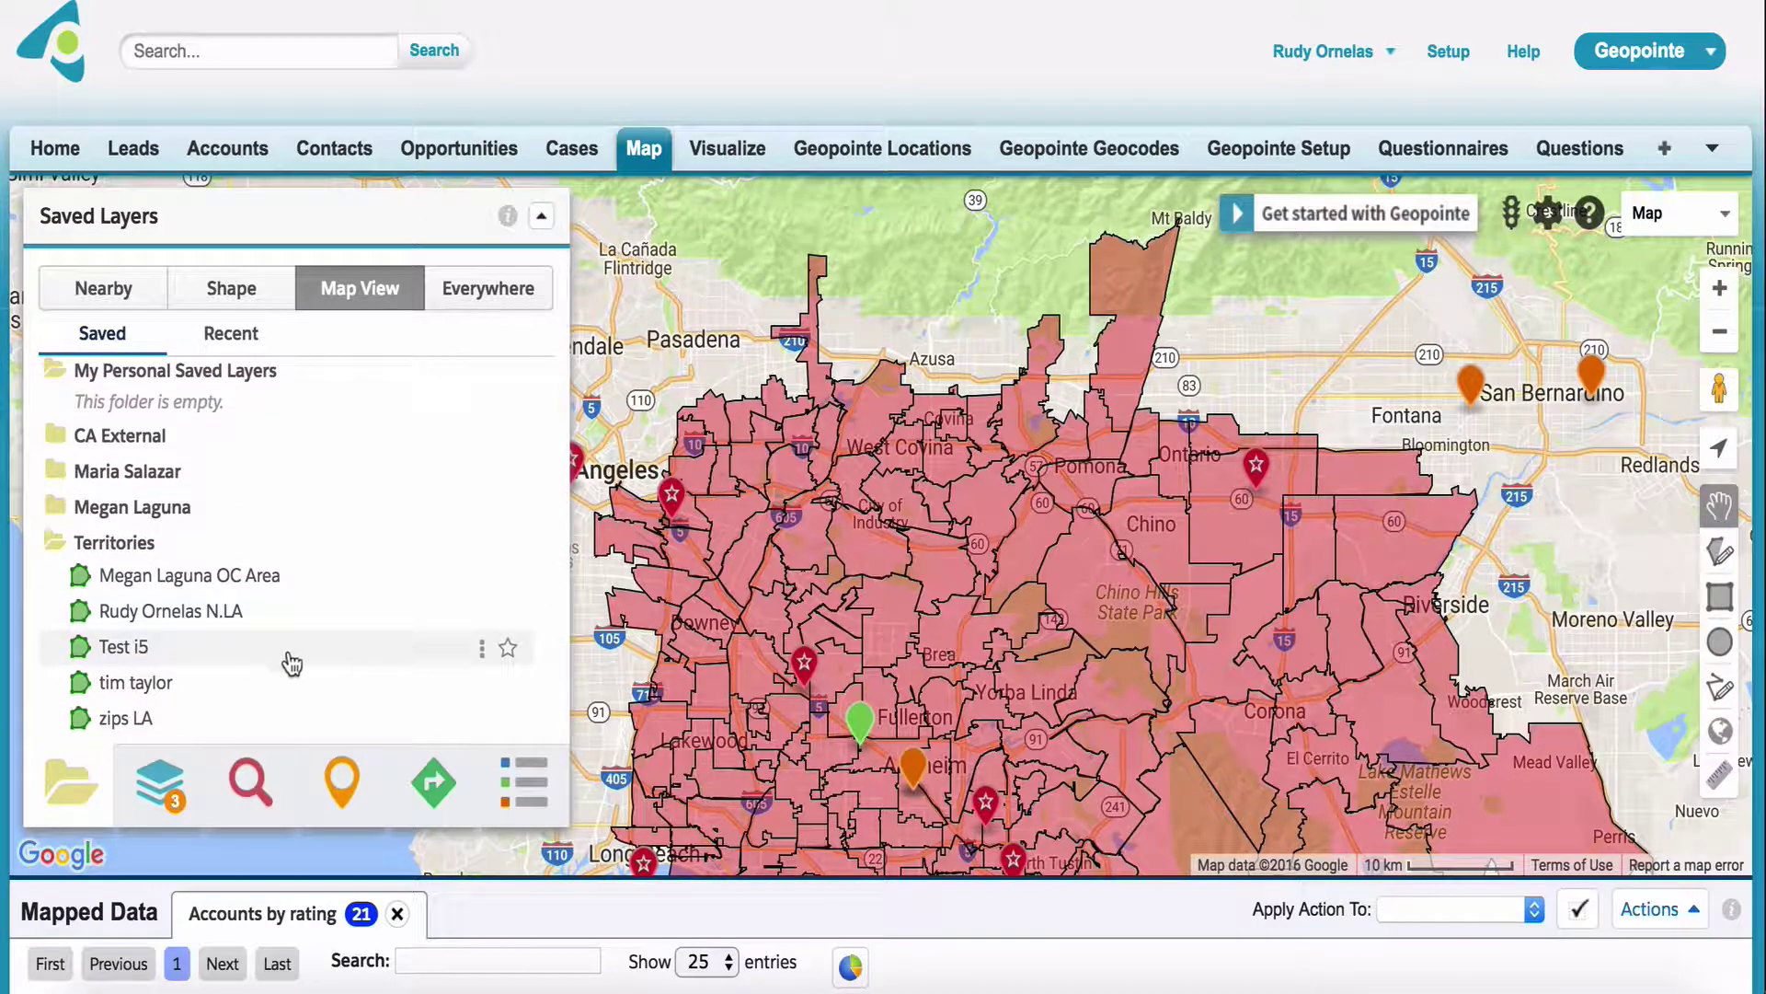
pyautogui.click(507, 649)
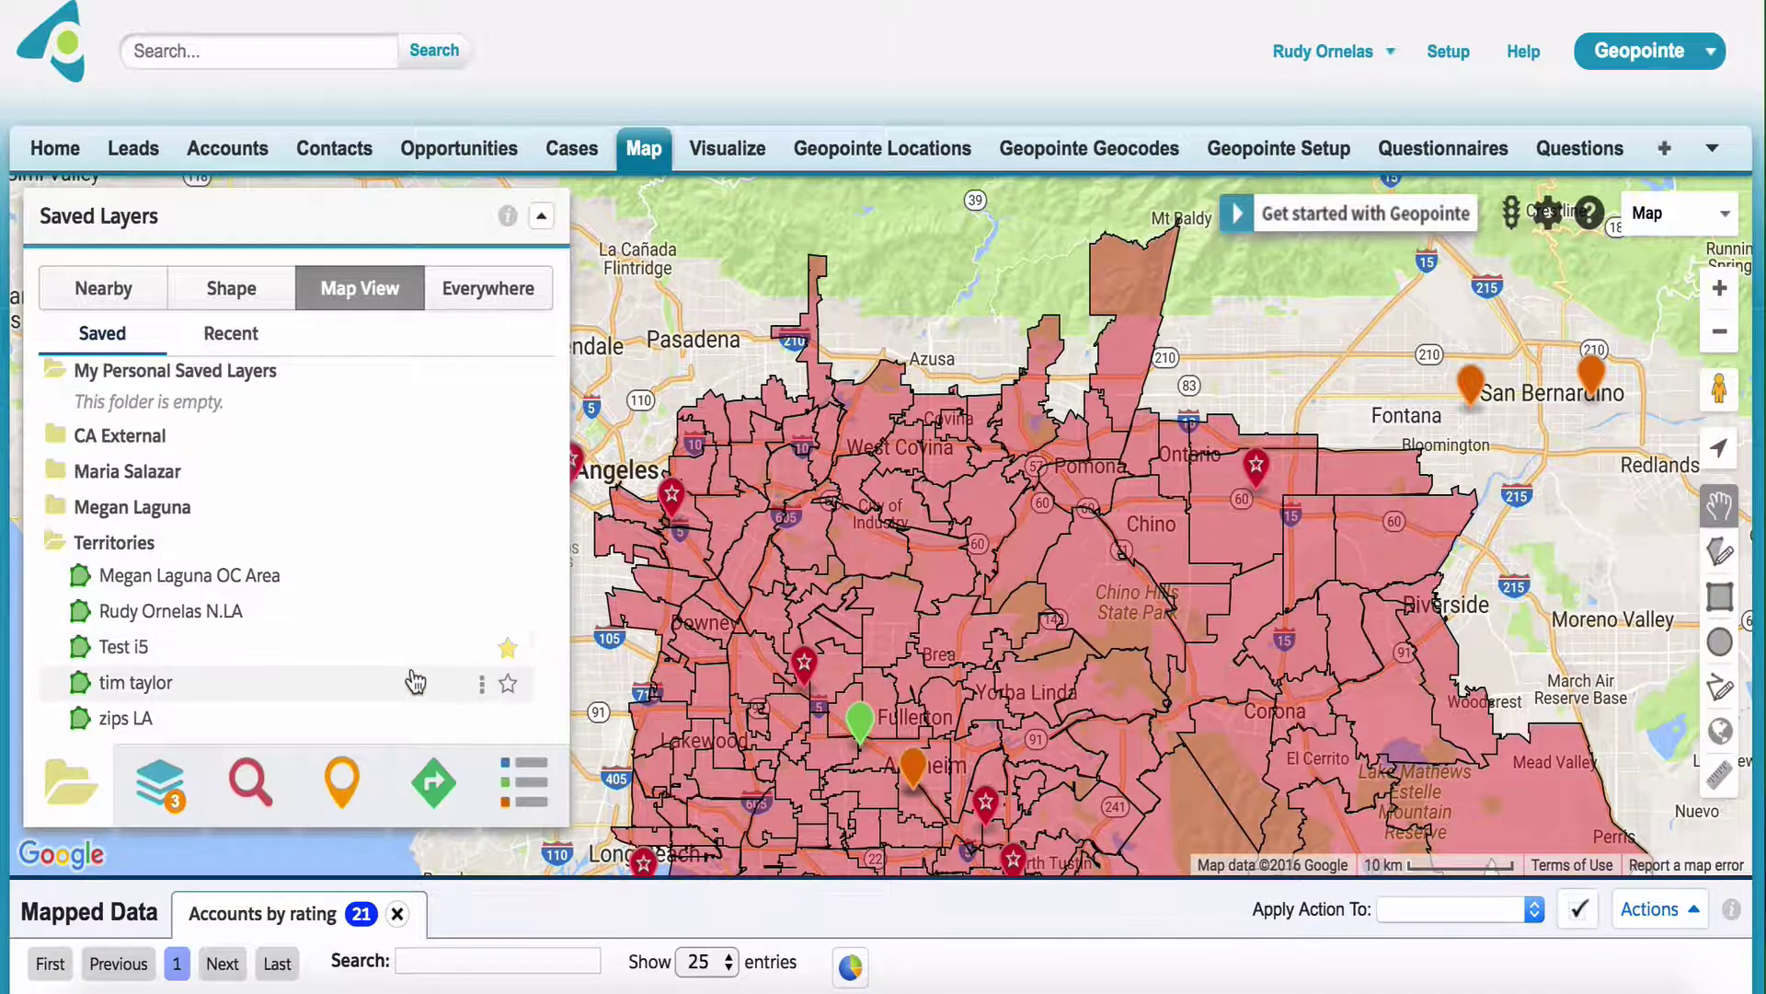
pyautogui.scroll(-2, 402, 681)
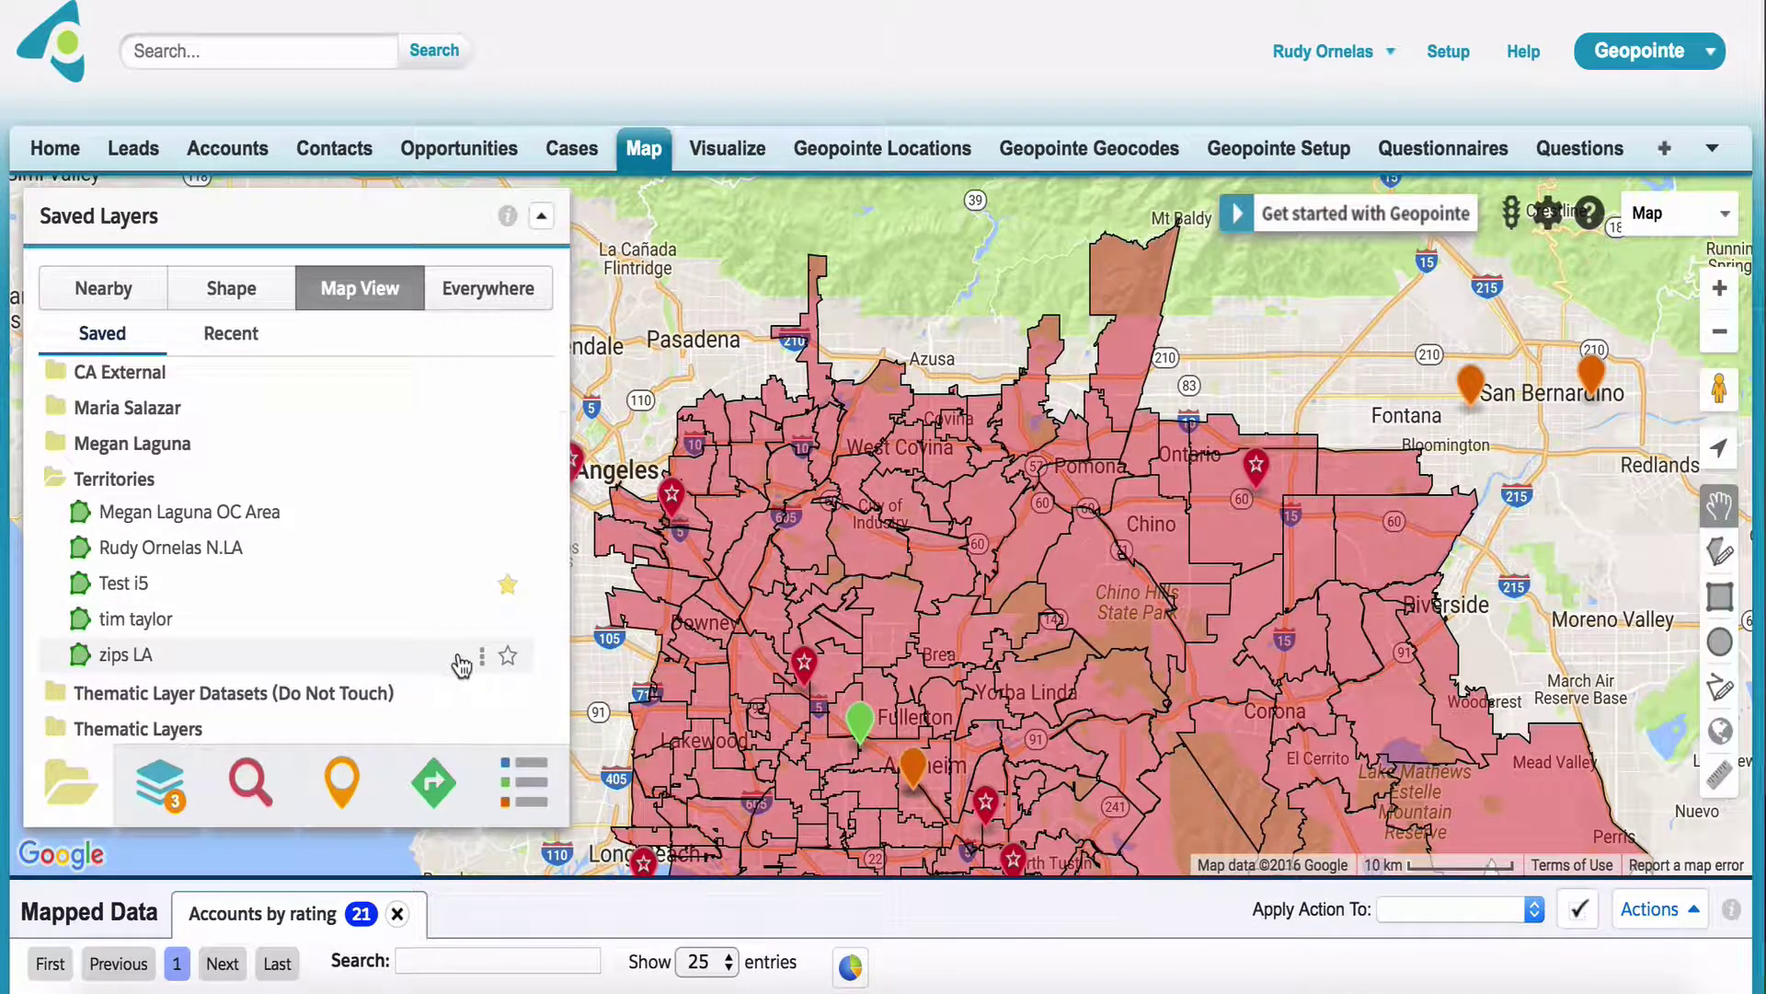
pyautogui.click(507, 656)
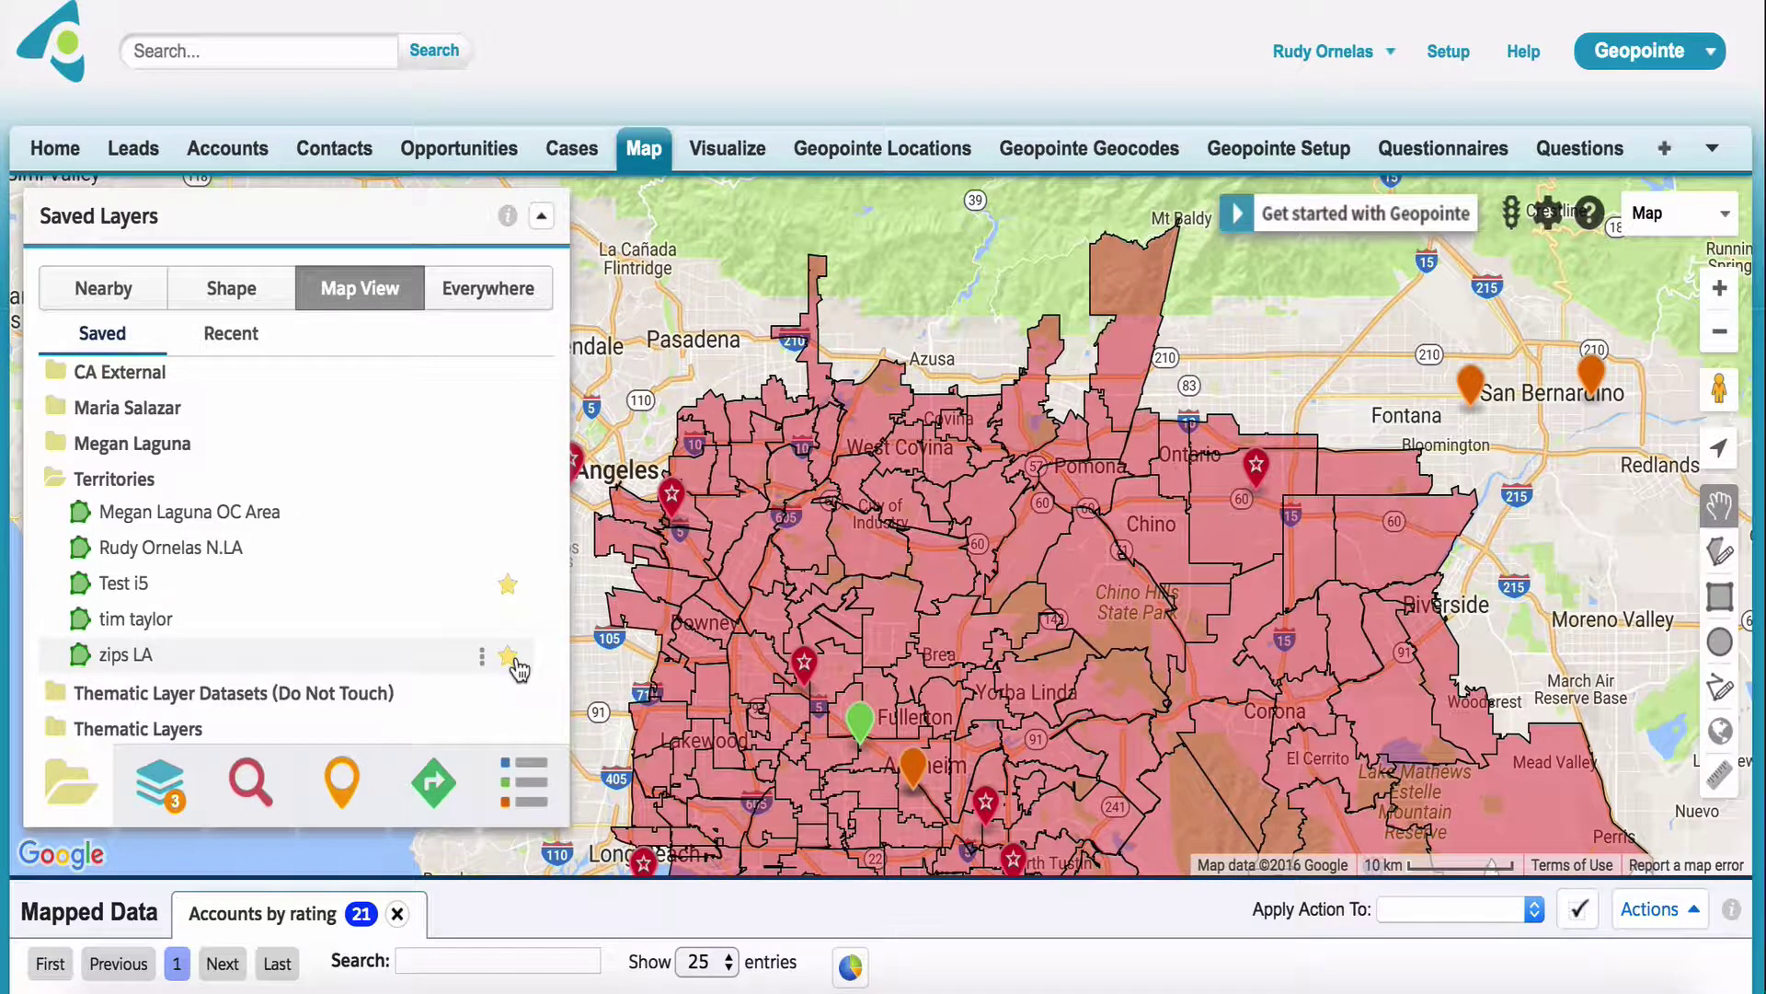
pyautogui.scroll(-5, 515, 670)
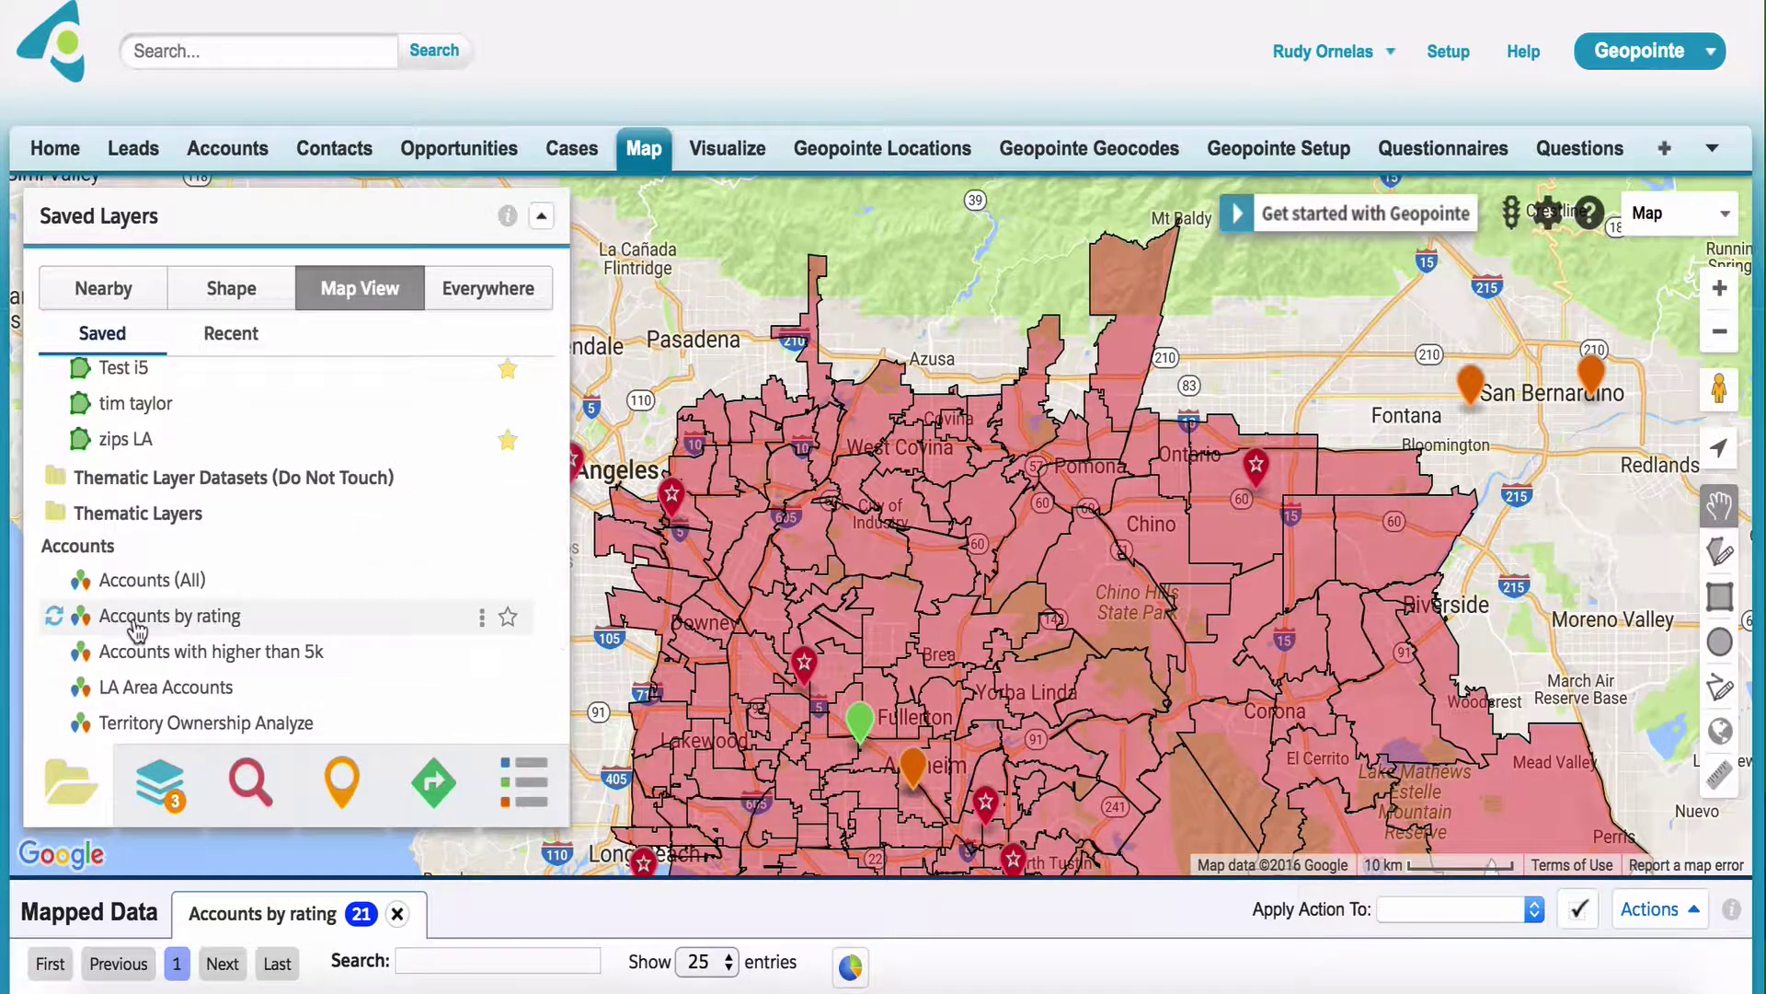
pyautogui.click(506, 620)
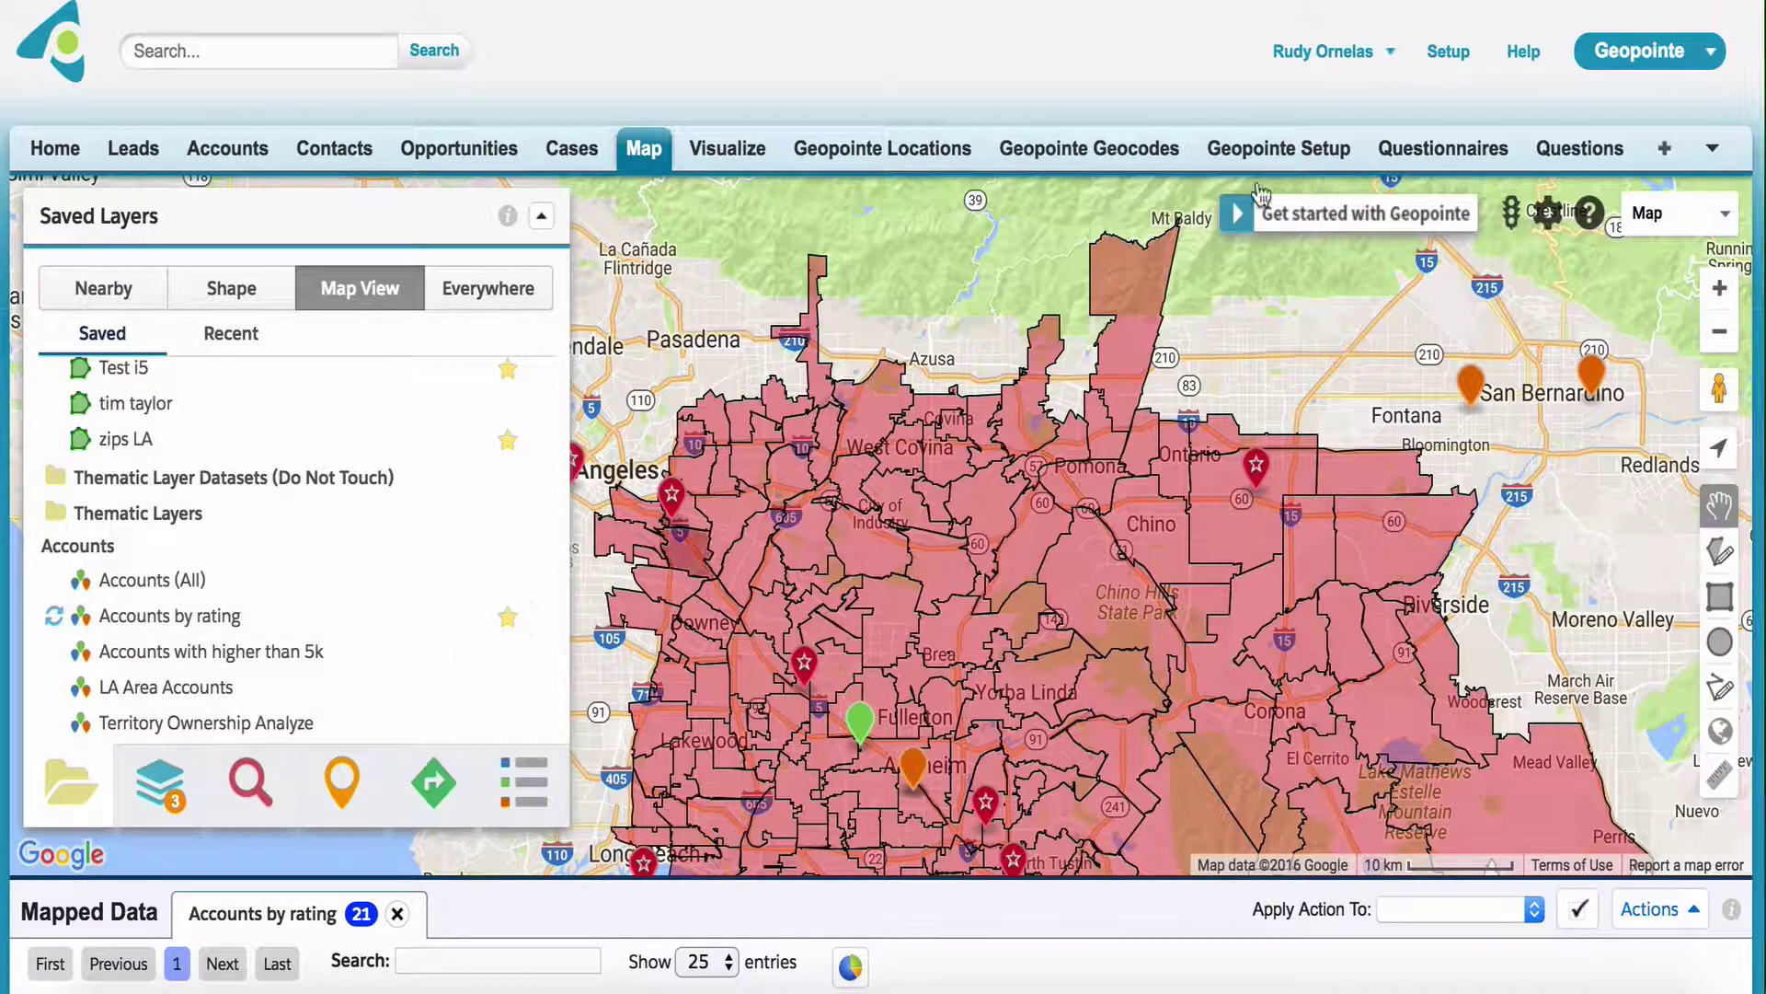
# Step: Reload the Map tab and view Accounts by rating, zips LA and Test i5 in Mapped Layers
pyautogui.click(646, 163)
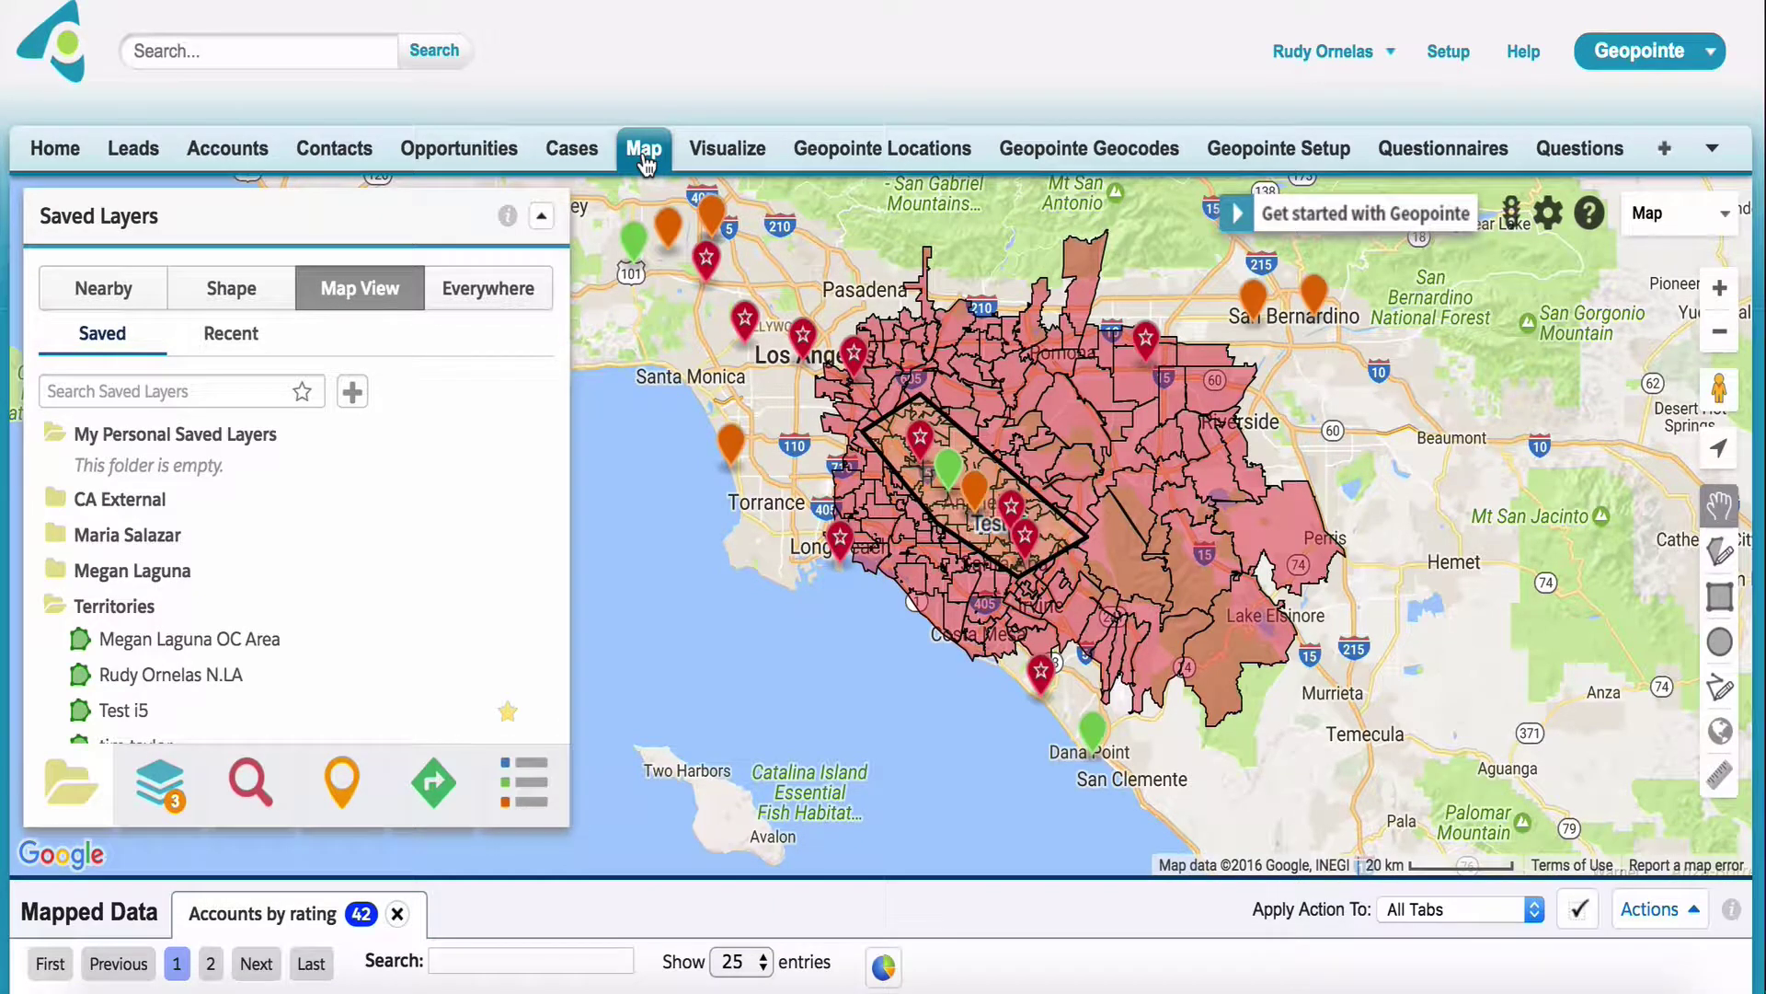
pyautogui.click(175, 791)
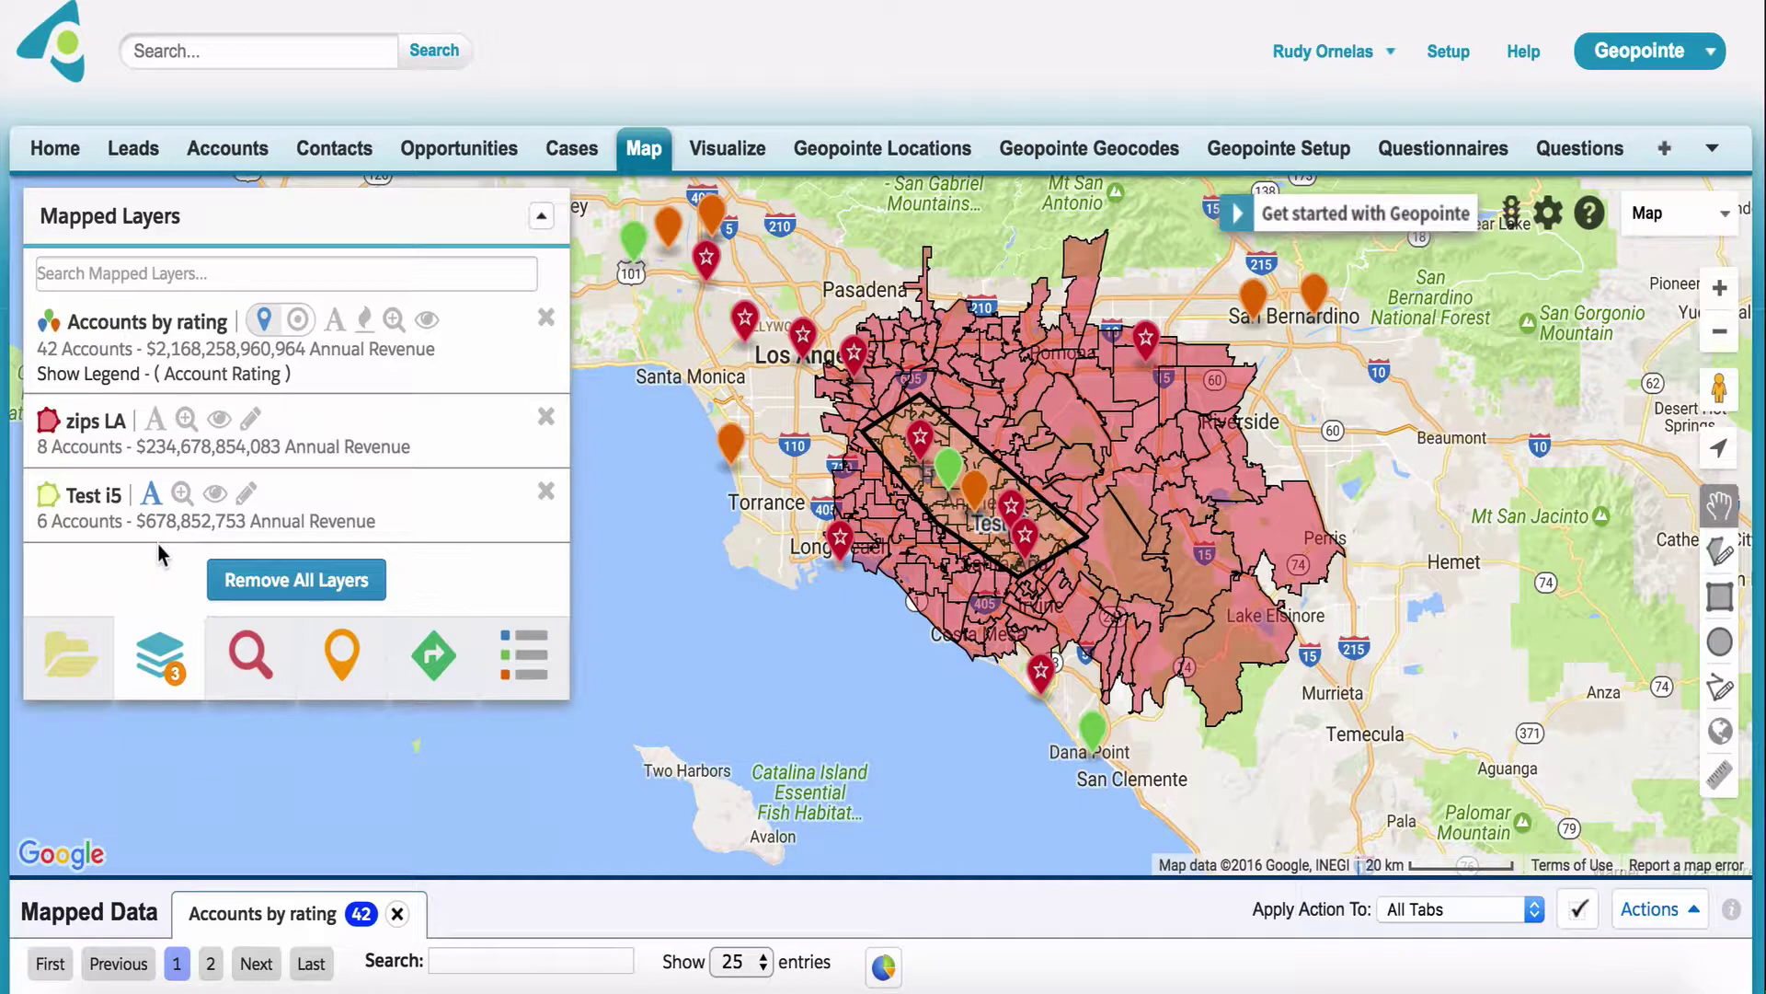